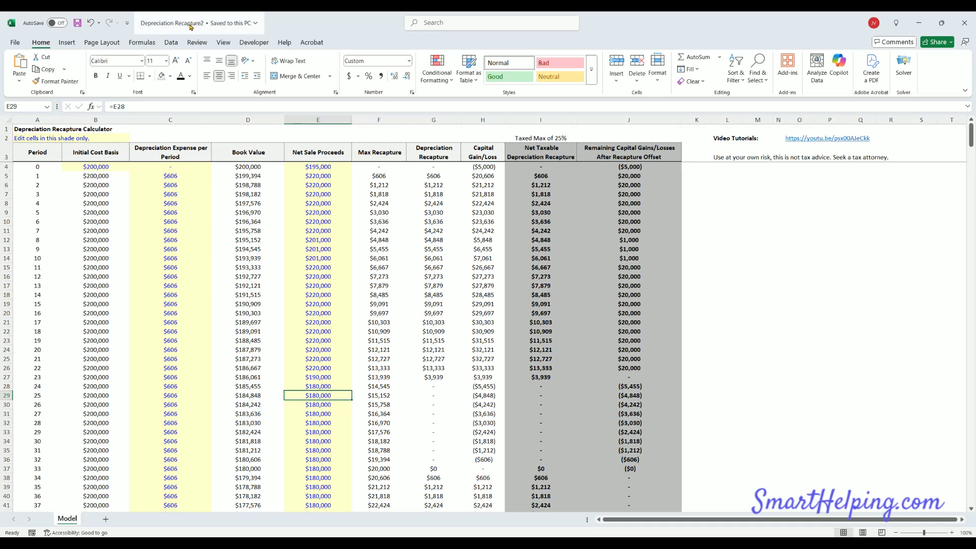
# Step: Review the initial cost basis, depreciation expense and net sale proceeds inputs, plus the net taxable depreciation recapture and remaining capital gains/losses columns
pyautogui.click(194, 169)
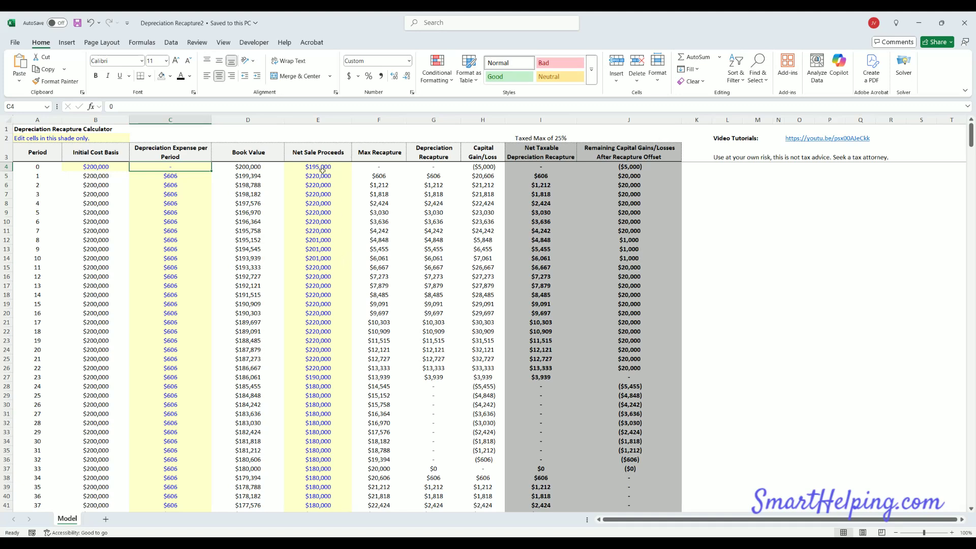
pyautogui.click(319, 221)
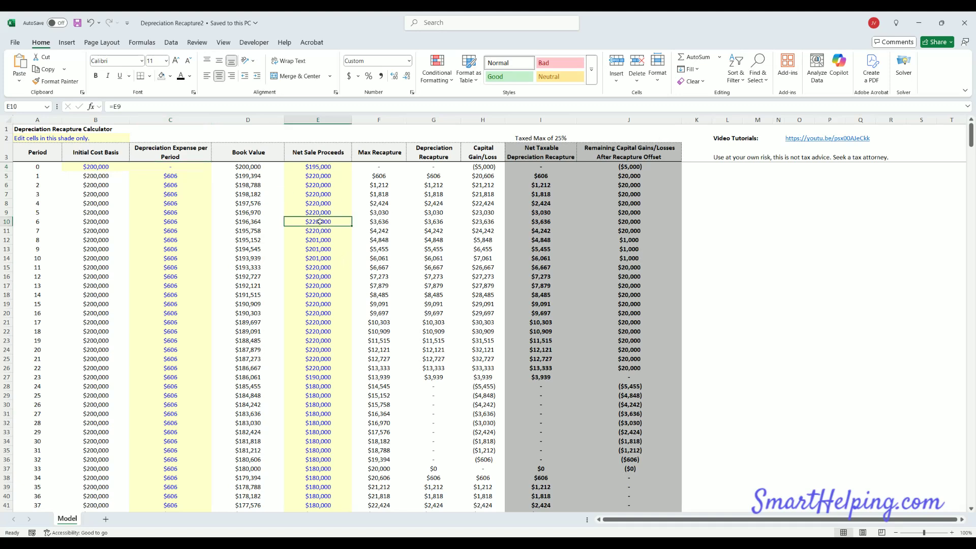
pyautogui.click(109, 169)
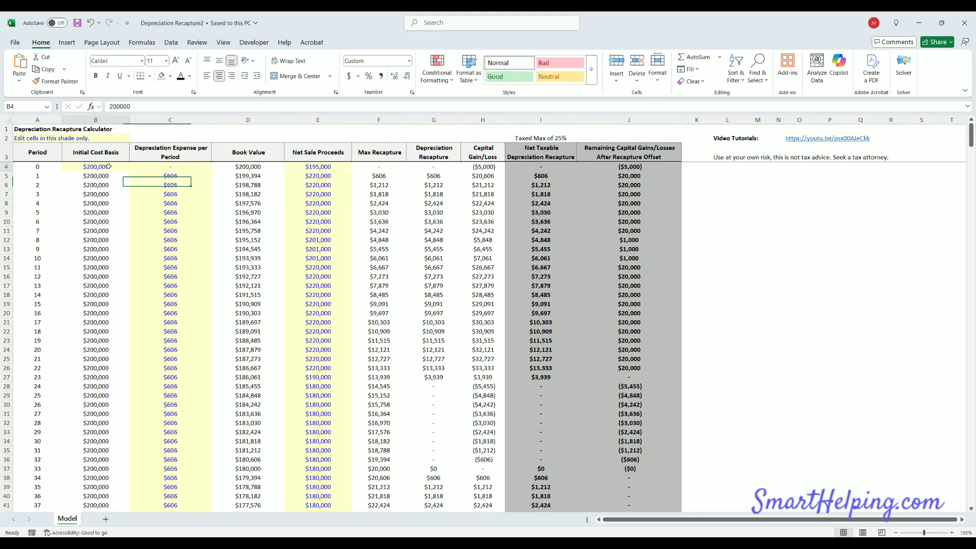
pyautogui.click(246, 241)
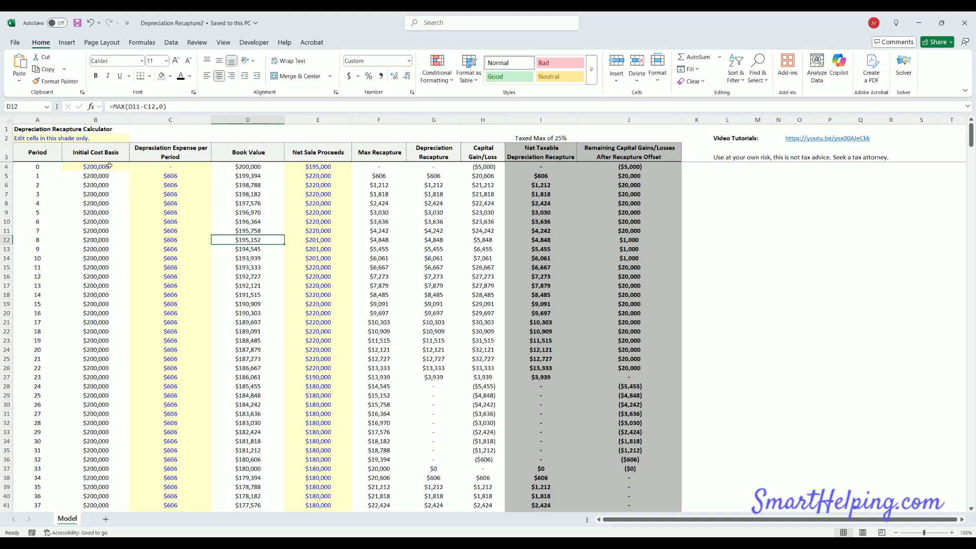
pyautogui.click(108, 166)
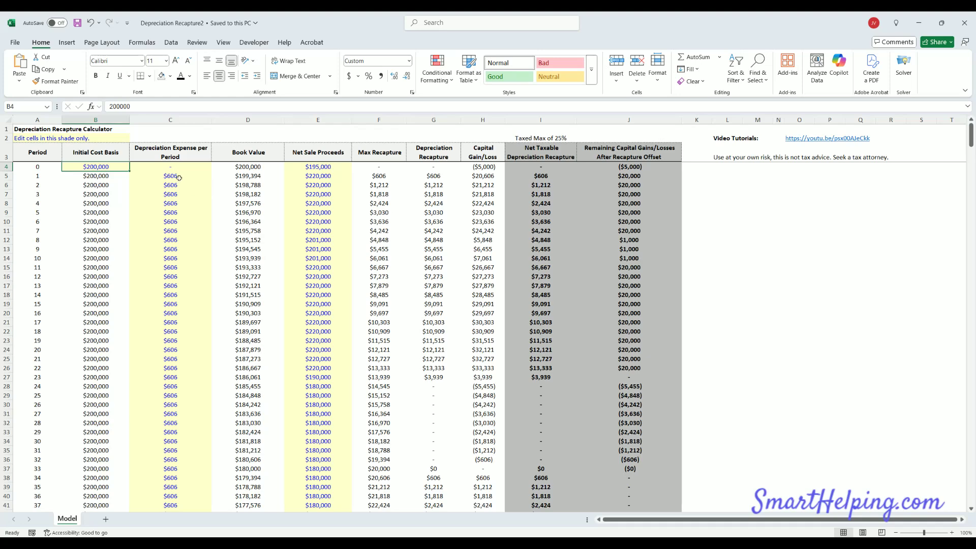
pyautogui.moveTo(171, 176); pyautogui.dragTo(171, 338)
pyautogui.scroll(-3, 299, 253)
pyautogui.scroll(-20, 299, 253)
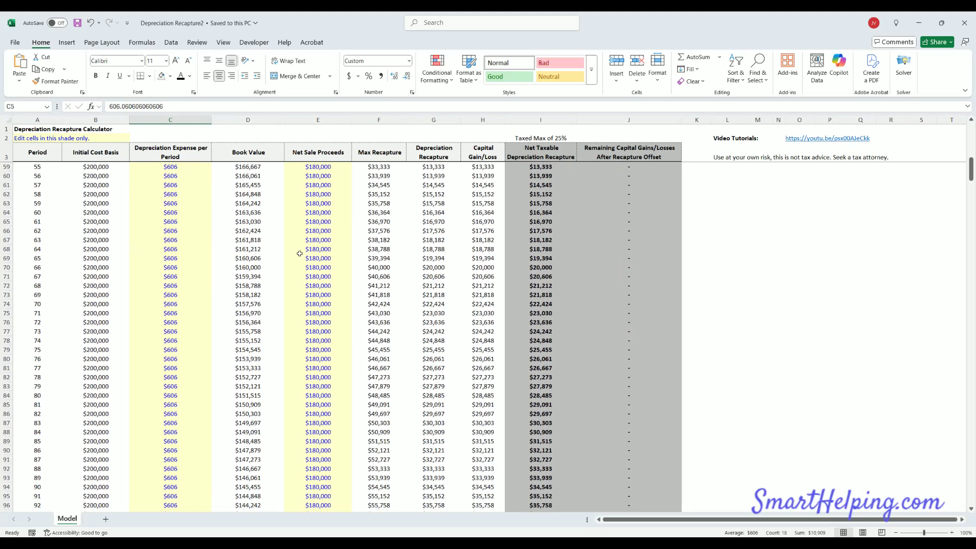
pyautogui.scroll(20, 301, 251)
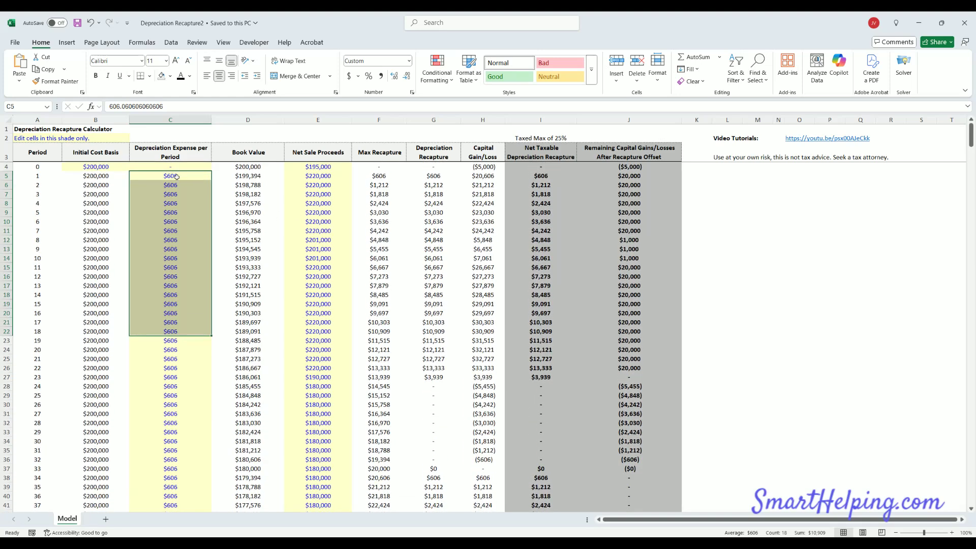
pyautogui.moveTo(176, 177); pyautogui.dragTo(183, 312)
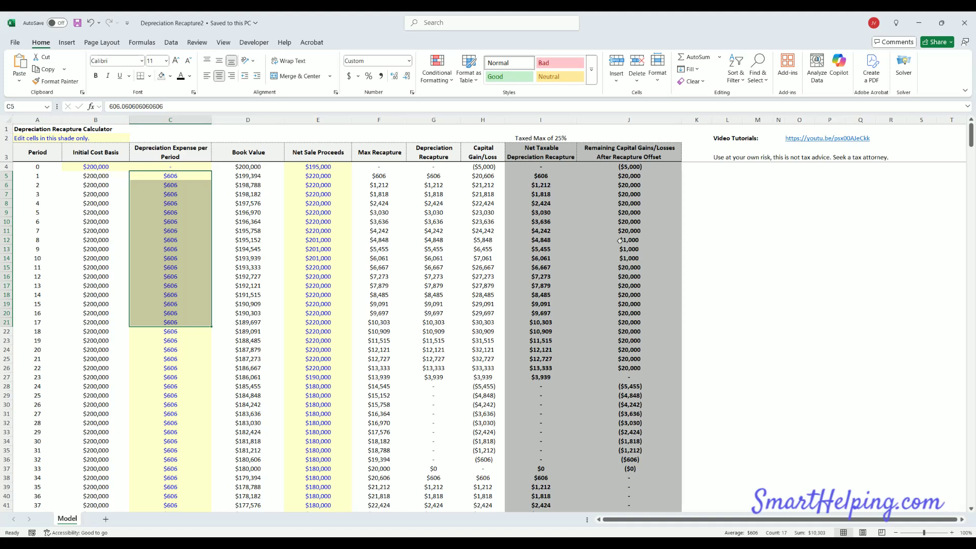
pyautogui.click(322, 268)
pyautogui.click(179, 268)
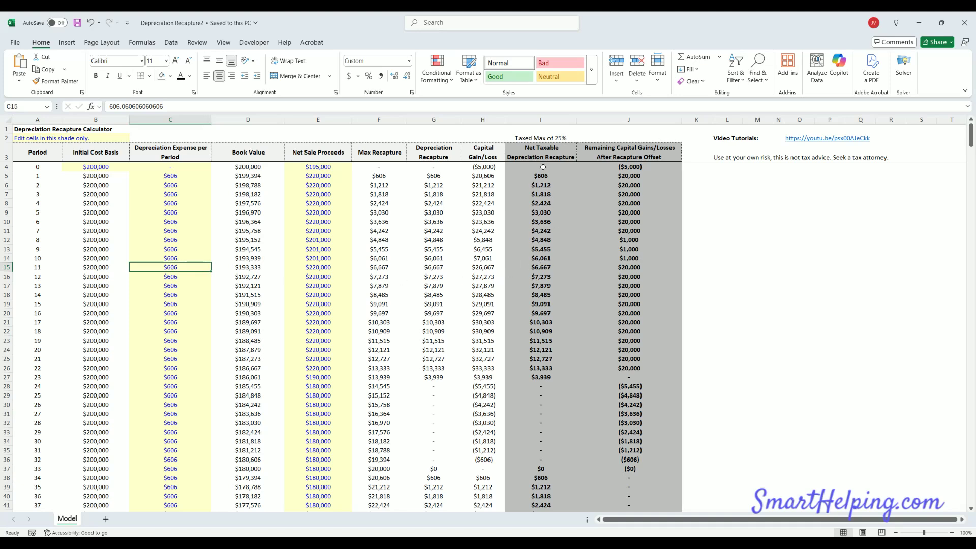
pyautogui.moveTo(544, 167); pyautogui.dragTo(540, 286)
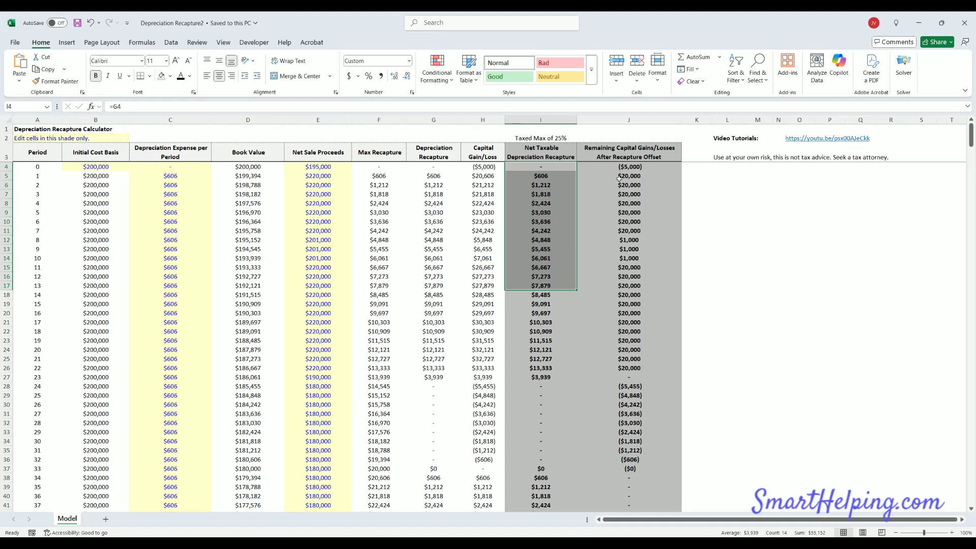
pyautogui.moveTo(640, 166); pyautogui.dragTo(627, 311)
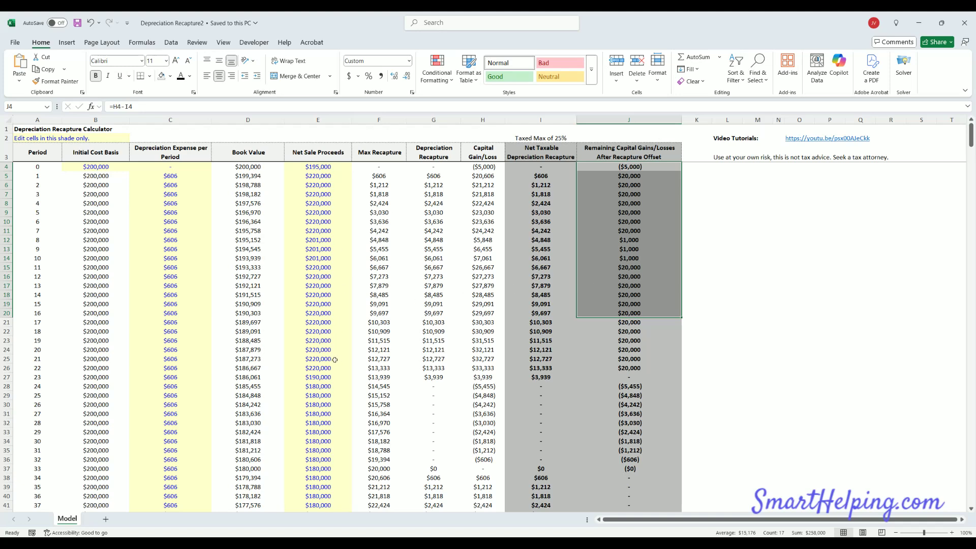
# Step: Fill the period 23 net sale proceeds of $190,000 down through period 28 and up to period 19
pyautogui.click(326, 386)
pyautogui.scroll(-4, 322, 336)
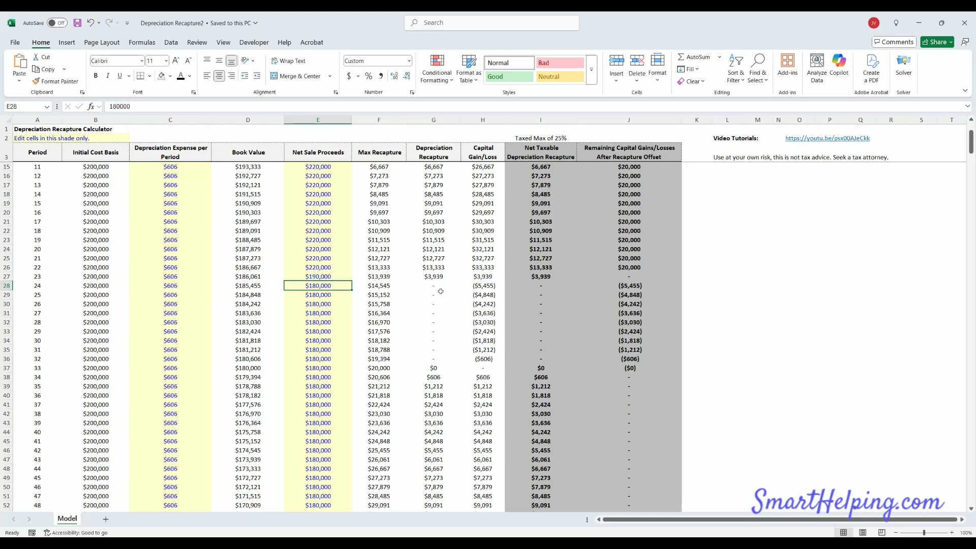
pyautogui.press('Up')
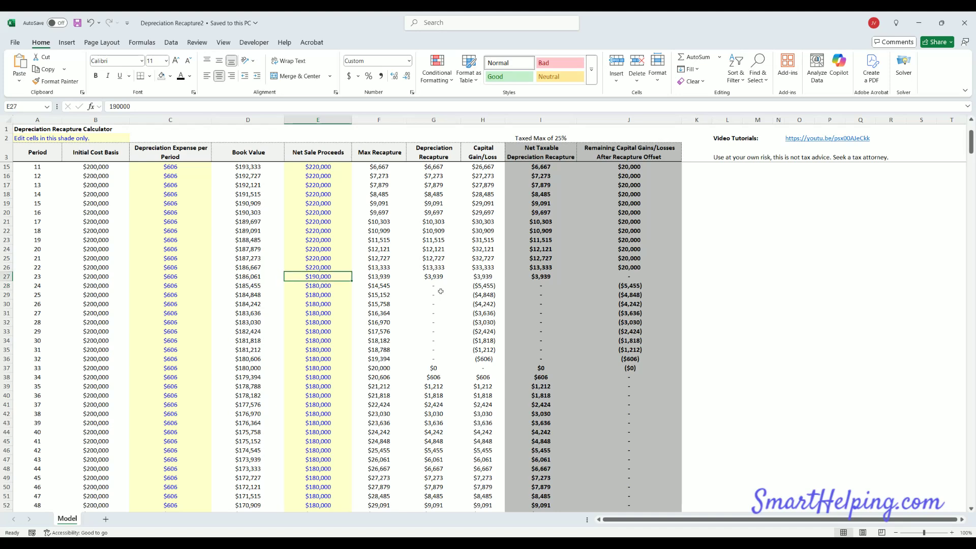
pyautogui.moveTo(352, 280); pyautogui.dragTo(350, 324)
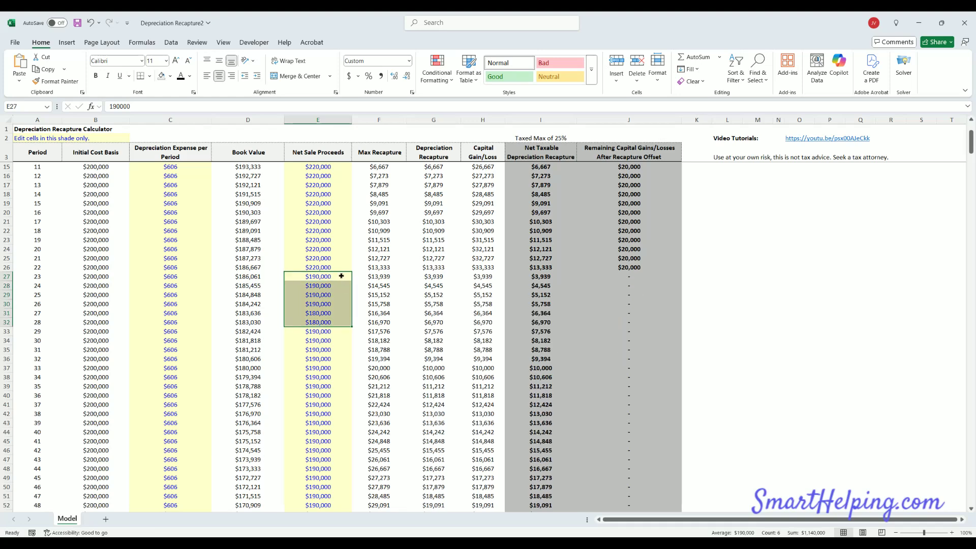
pyautogui.click(342, 276)
pyautogui.moveTo(352, 280); pyautogui.dragTo(319, 240)
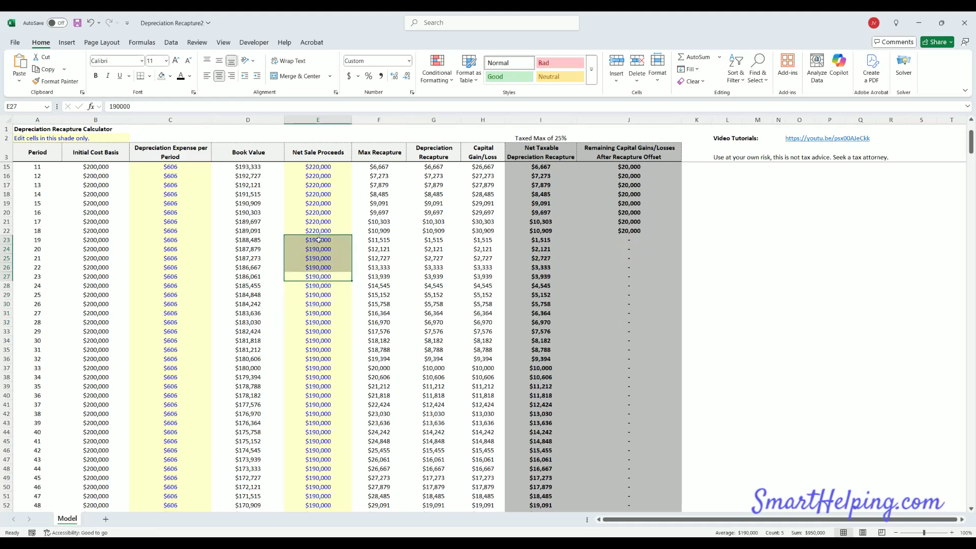
# Step: Examine how period 19's book value and net sale proceeds feed its depreciation recapture formula
pyautogui.click(319, 240)
pyautogui.click(248, 240)
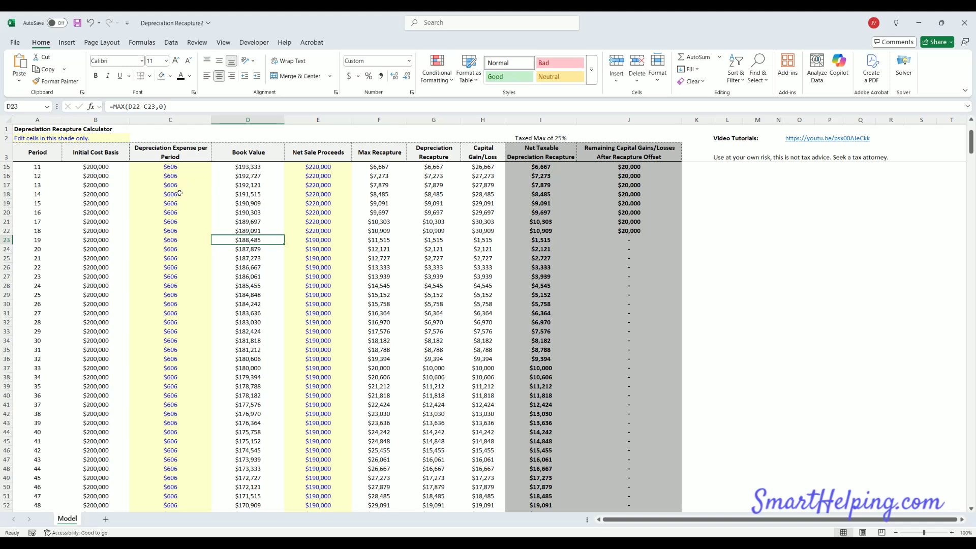
pyautogui.click(320, 238)
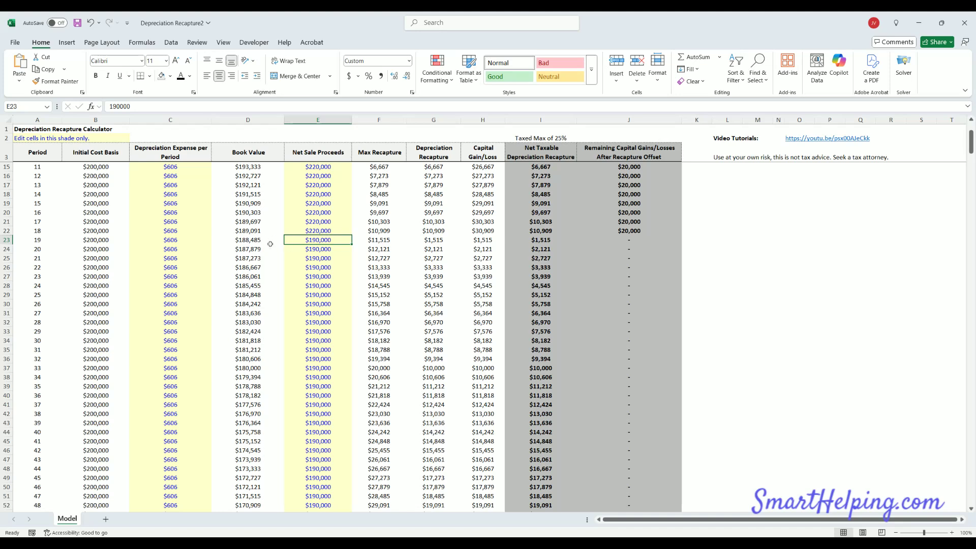
pyautogui.click(438, 240)
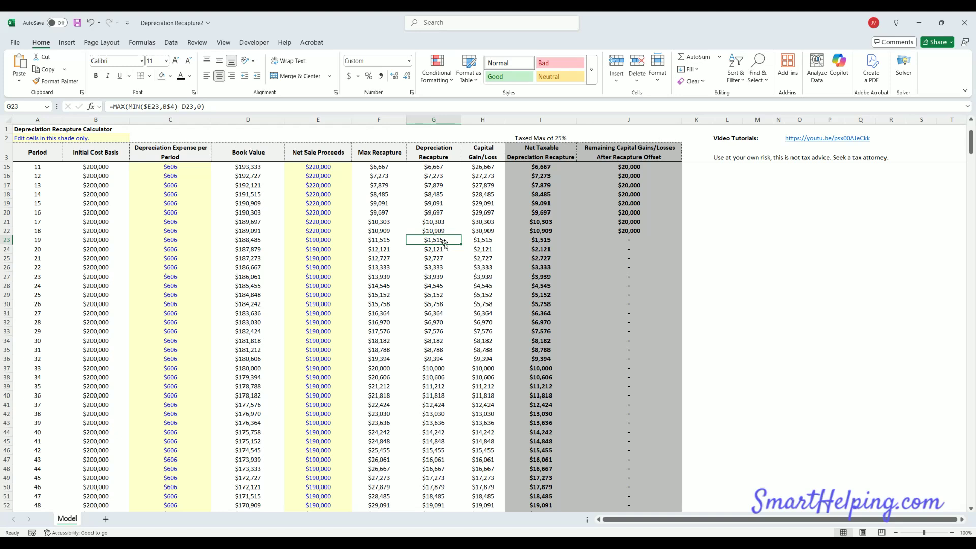
pyautogui.click(318, 239)
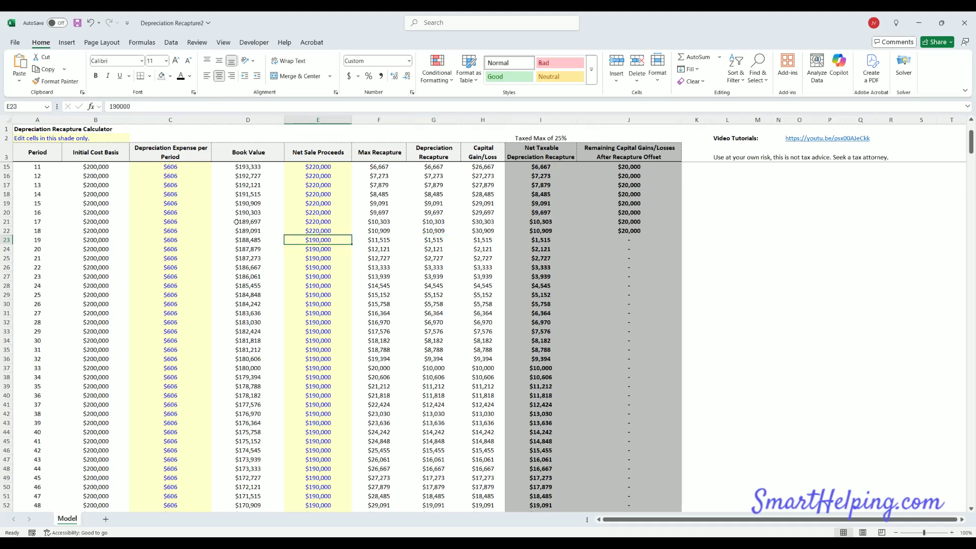
# Step: Compare period 19's net sale proceeds with the initial cost basis and book value, and trace its capital gain, remaining gain and net taxable recapture
pyautogui.scroll(4, 237, 221)
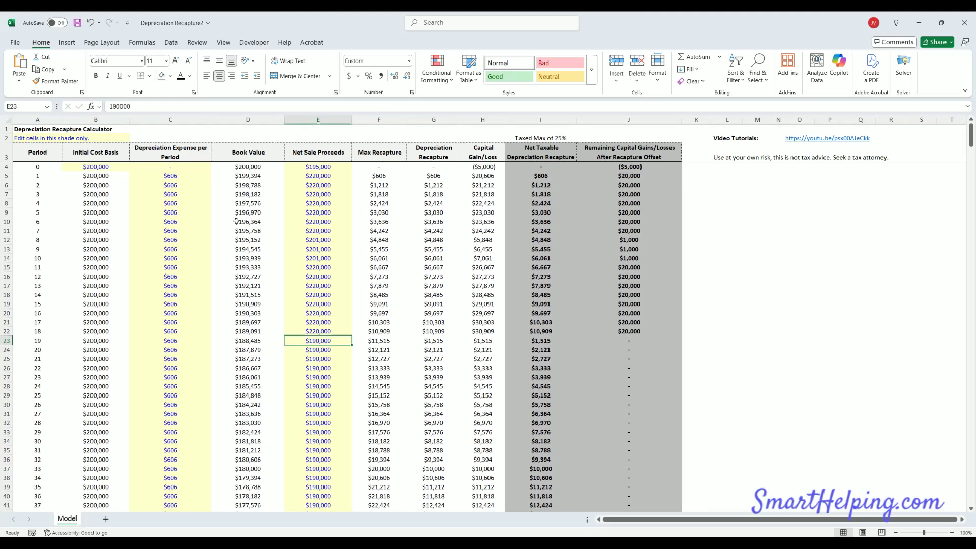
pyautogui.click(102, 167)
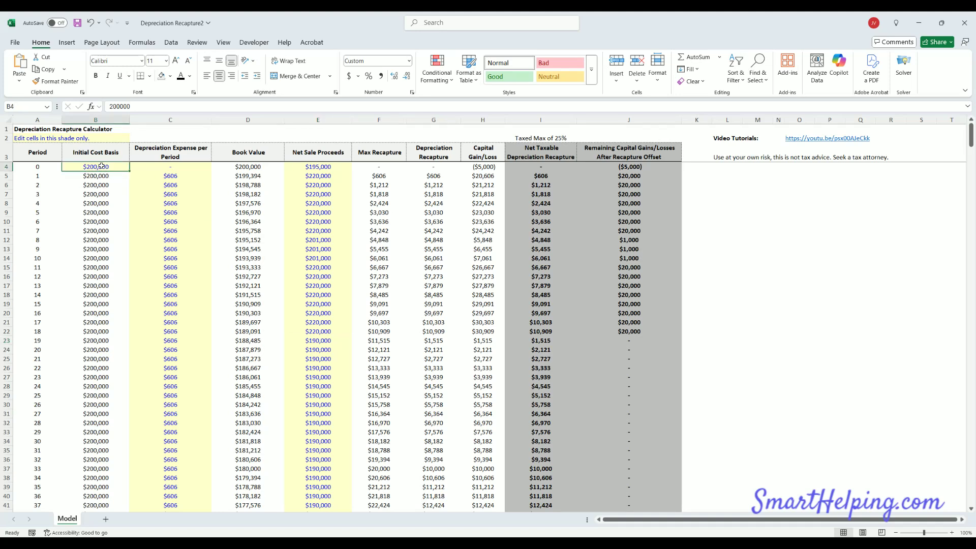
pyautogui.click(325, 341)
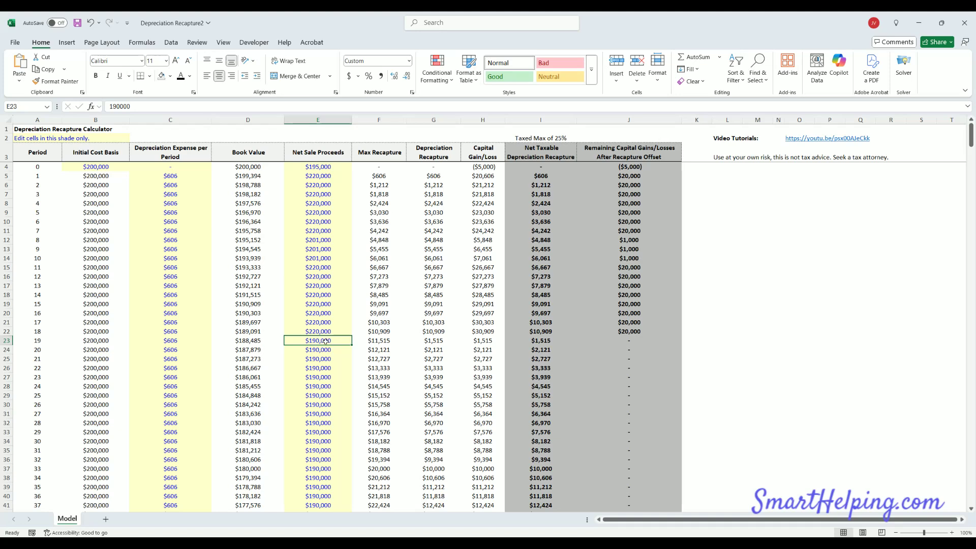
pyautogui.click(251, 341)
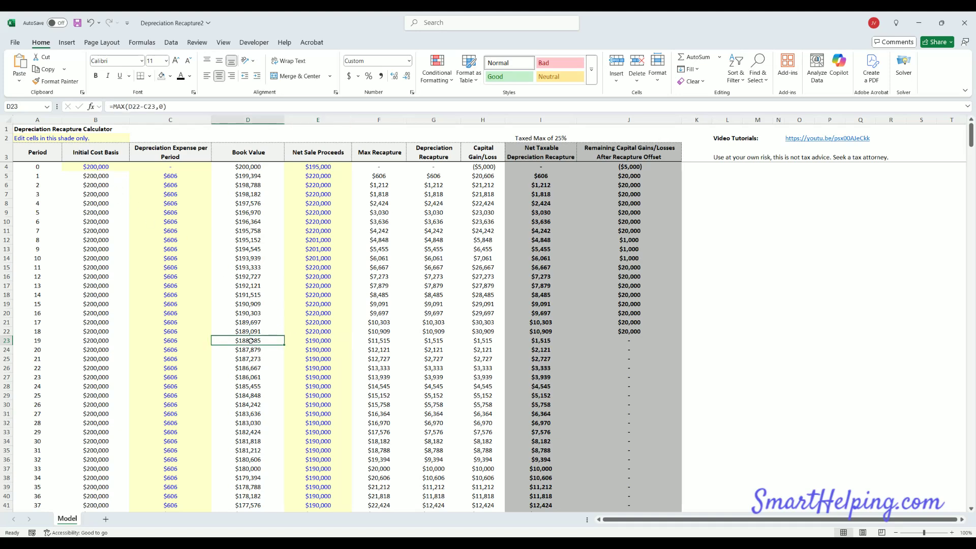
pyautogui.click(317, 340)
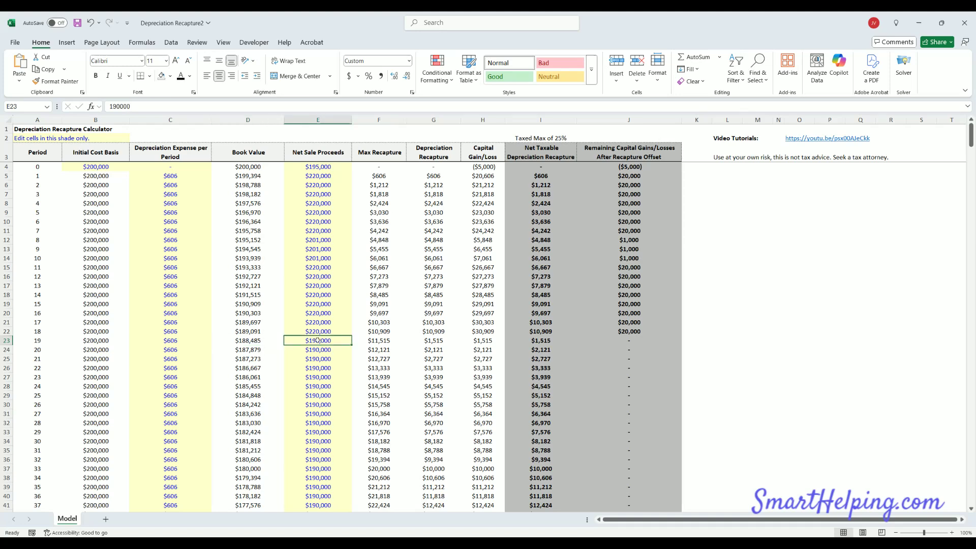
pyautogui.click(481, 340)
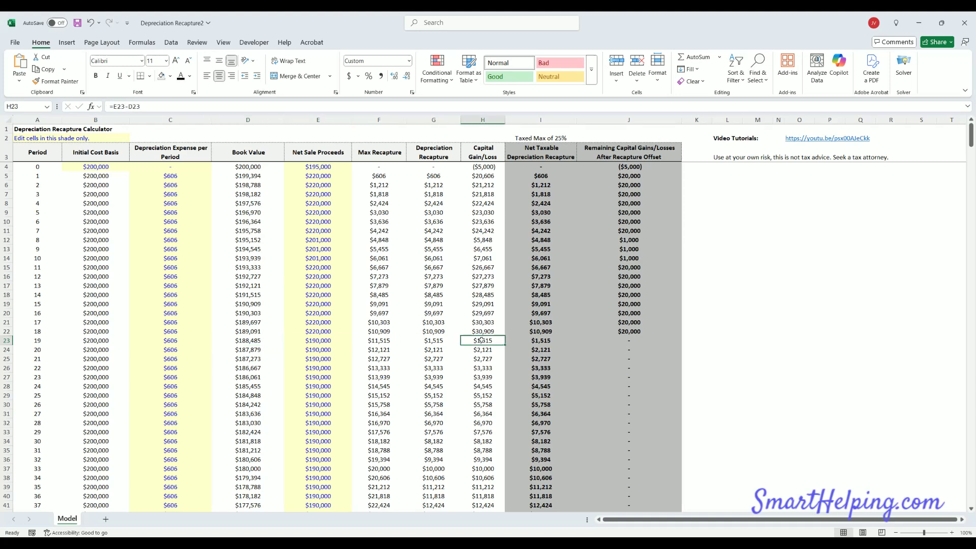
pyautogui.click(633, 338)
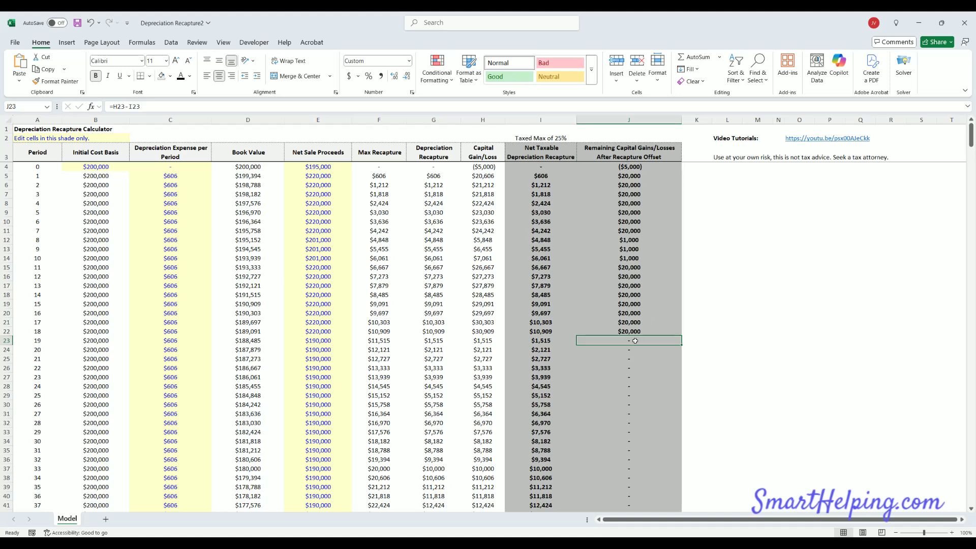
pyautogui.click(434, 339)
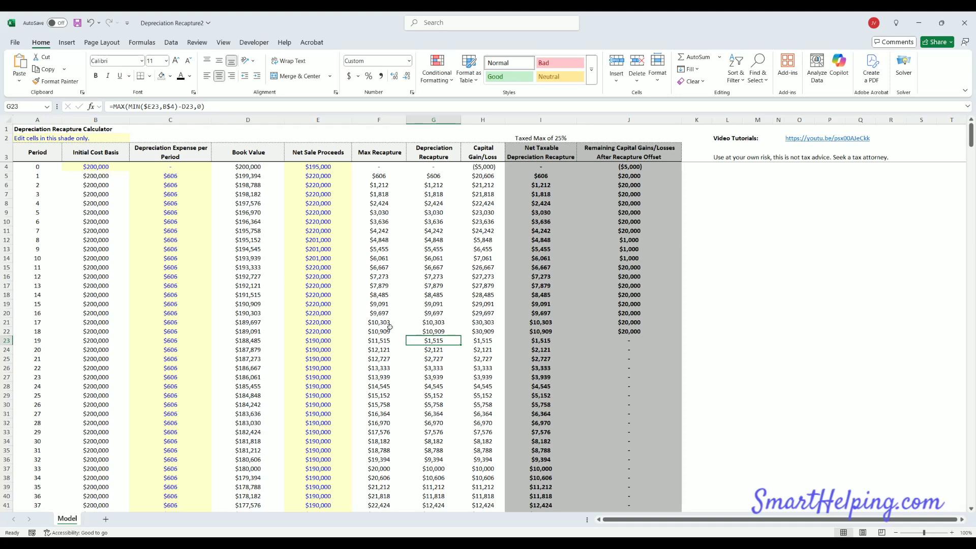
pyautogui.click(93, 165)
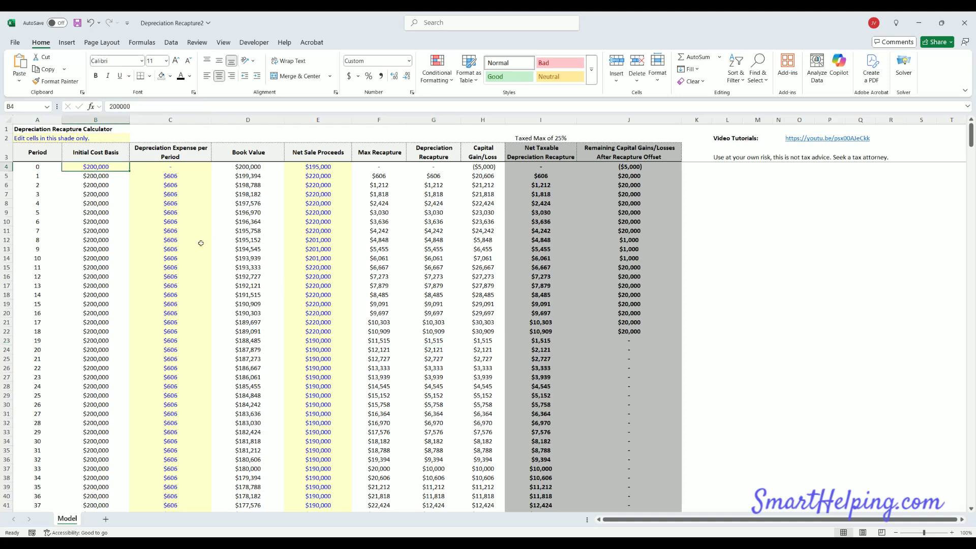
pyautogui.click(324, 340)
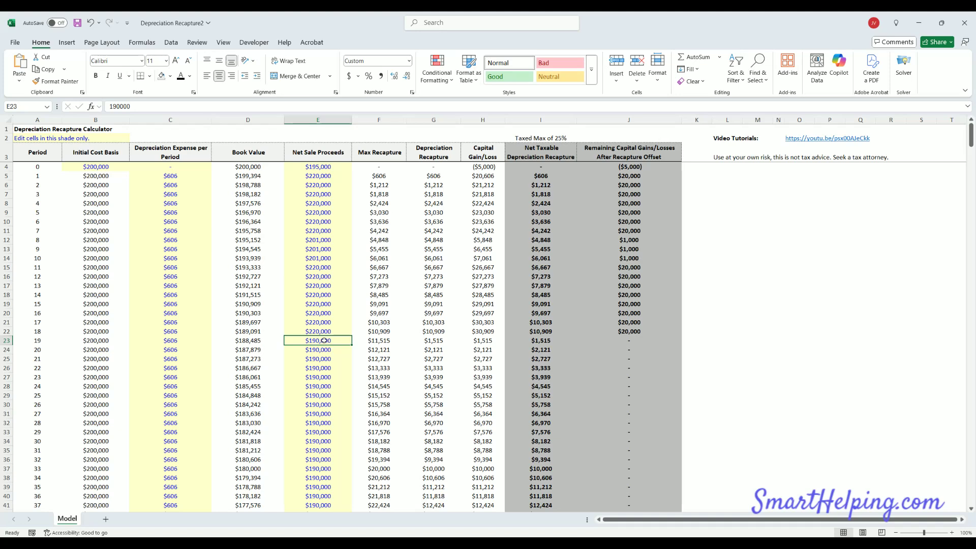
pyautogui.moveTo(542, 341); pyautogui.dragTo(390, 342)
pyautogui.click(549, 340)
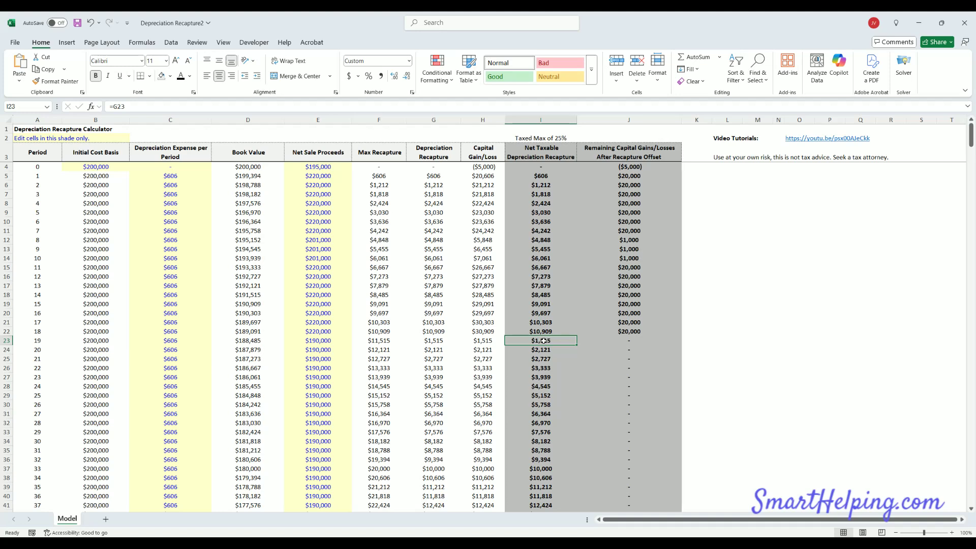
# Step: Examine period 18's net sale proceeds, recapture and remaining capital gain against the initial cost basis, and review the book value column through period 22
pyautogui.click(322, 331)
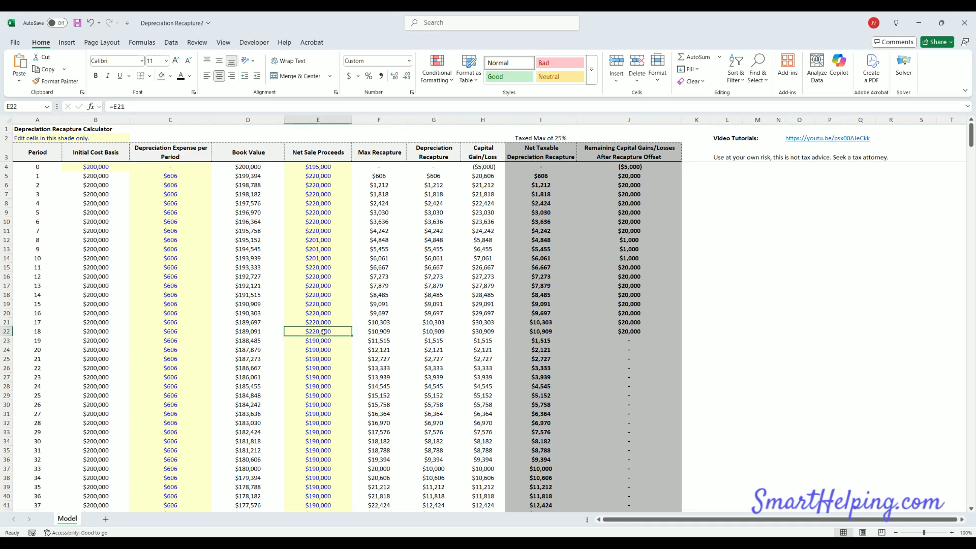
pyautogui.click(252, 331)
pyautogui.click(432, 331)
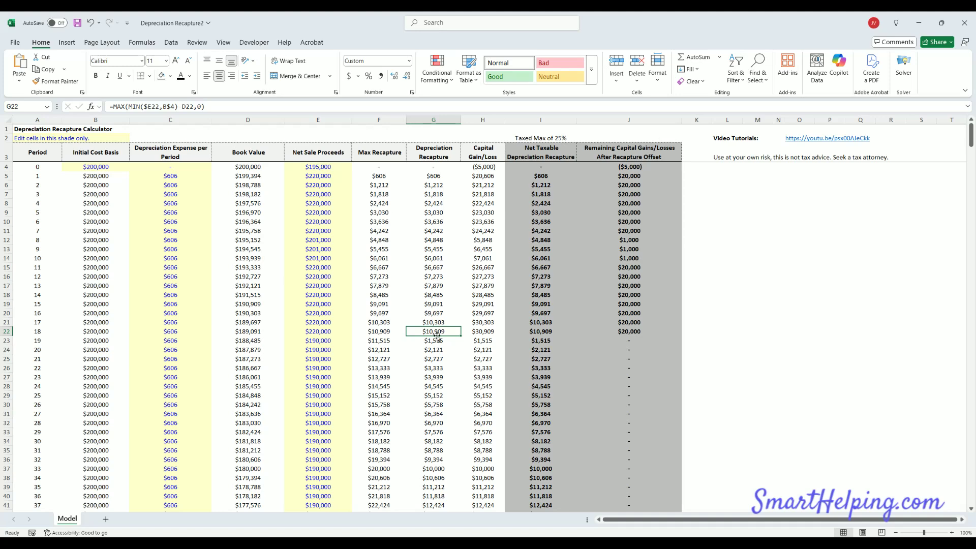
pyautogui.click(105, 166)
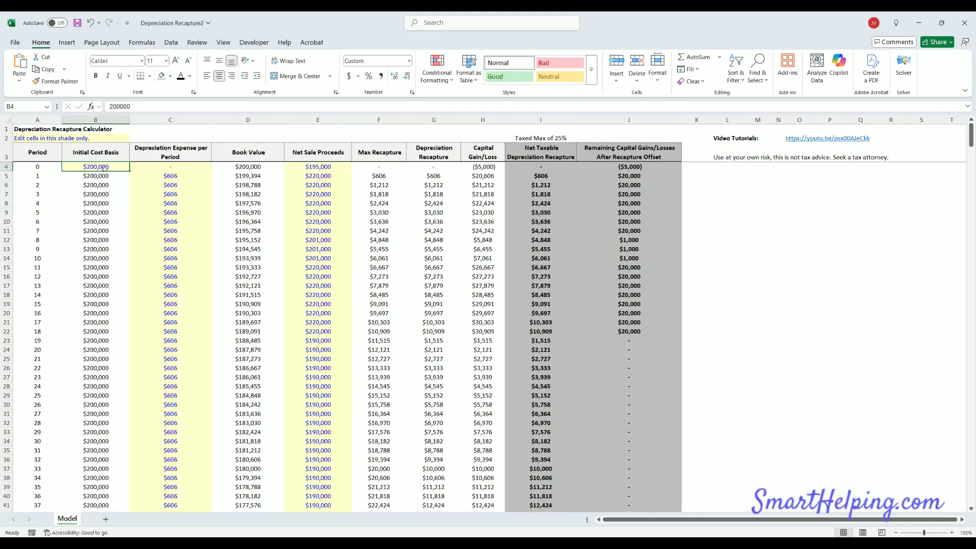
pyautogui.click(631, 331)
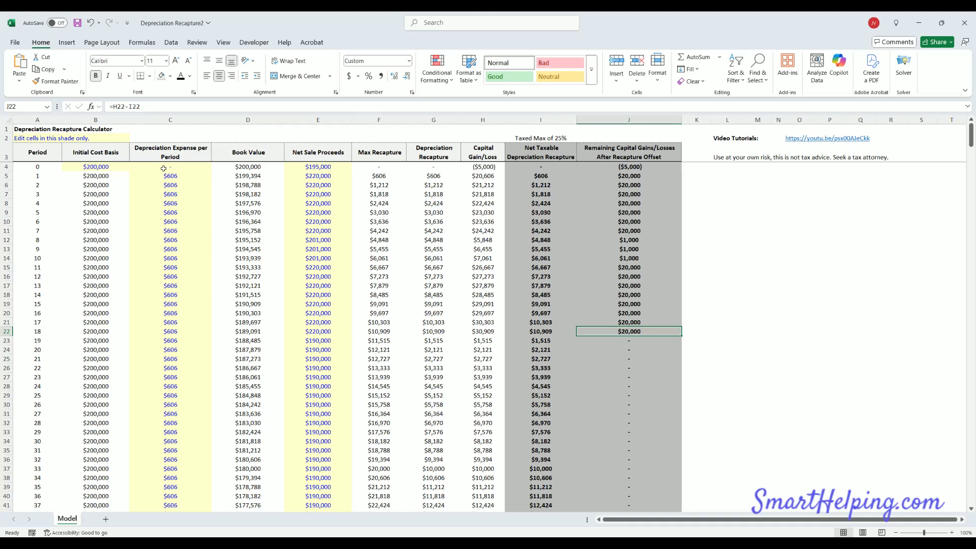
pyautogui.moveTo(249, 167); pyautogui.dragTo(248, 368)
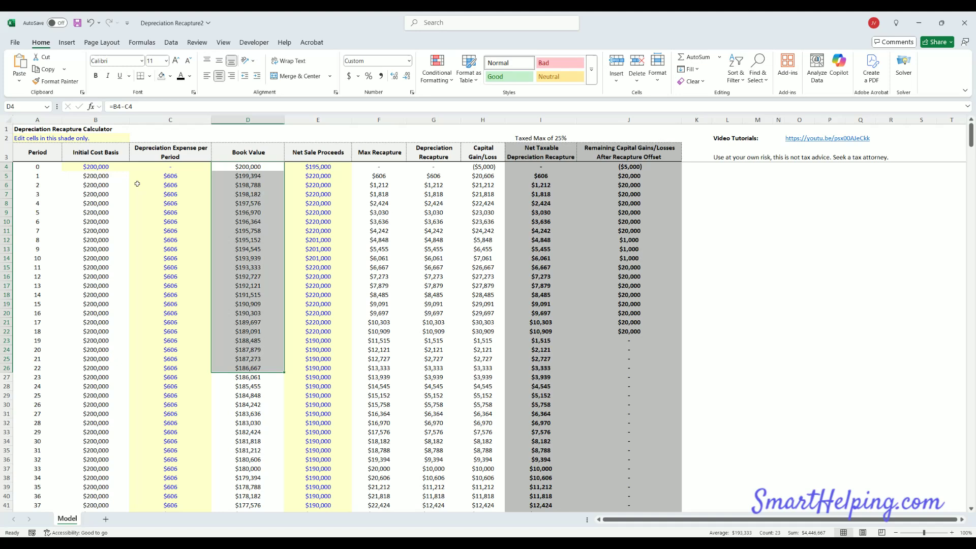
# Step: Compare the $200,000 initial cost basis with the book values through period 23 and the remaining capital gains
pyautogui.click(101, 167)
pyautogui.moveTo(249, 166); pyautogui.dragTo(252, 374)
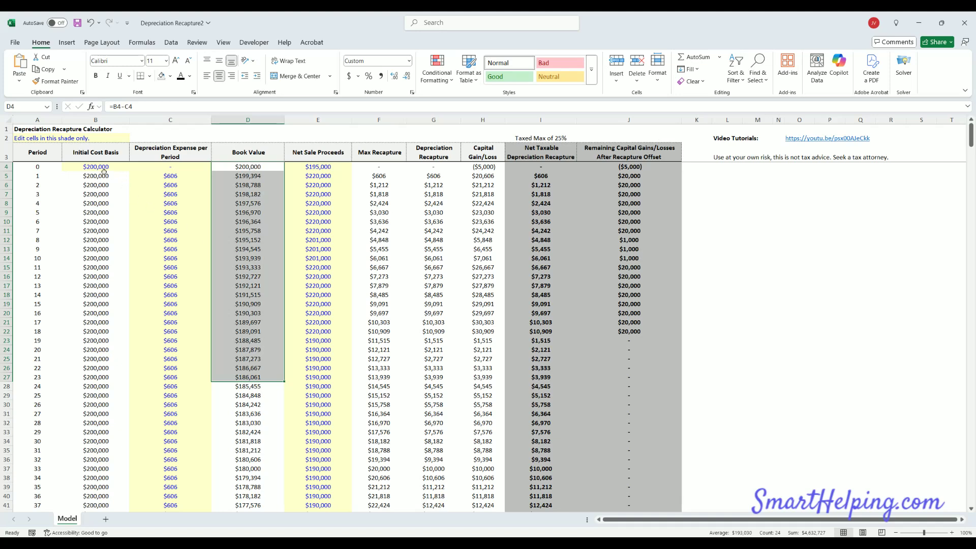
pyautogui.moveTo(97, 167)
pyautogui.mouseDown()
pyautogui.moveTo(153, 239)
pyautogui.moveTo(97, 166)
pyautogui.mouseUp()
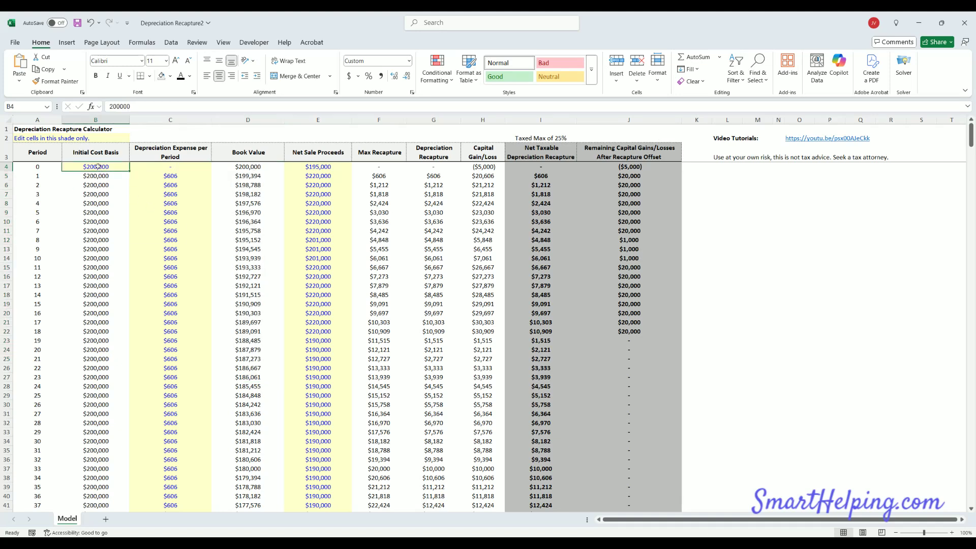
pyautogui.click(649, 298)
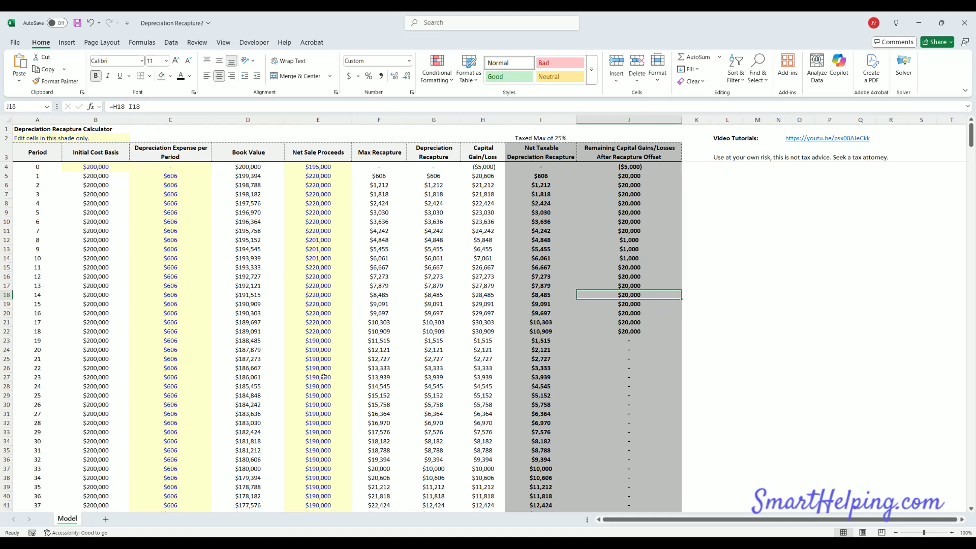
pyautogui.click(252, 350)
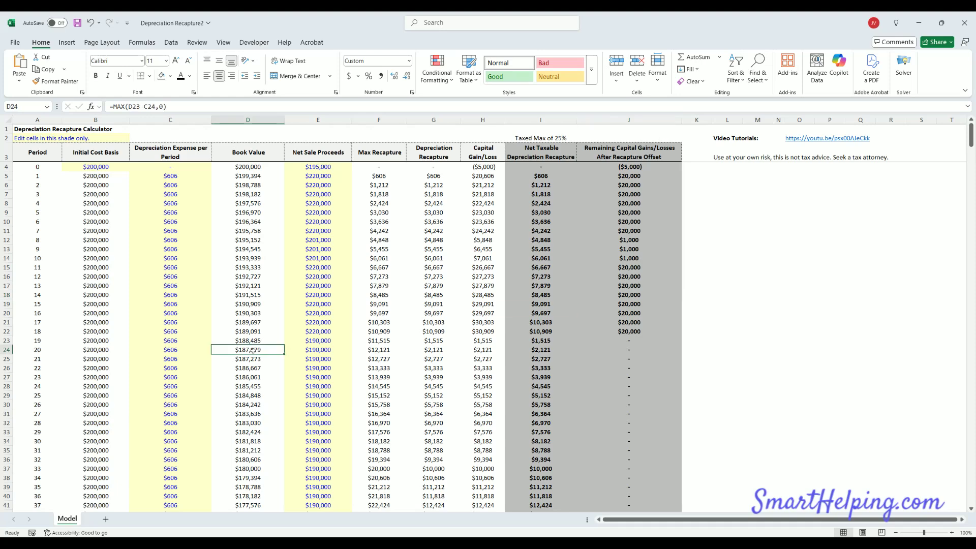
# Step: Set period 42's net sale proceeds to $160,000
pyautogui.scroll(-3, 323, 387)
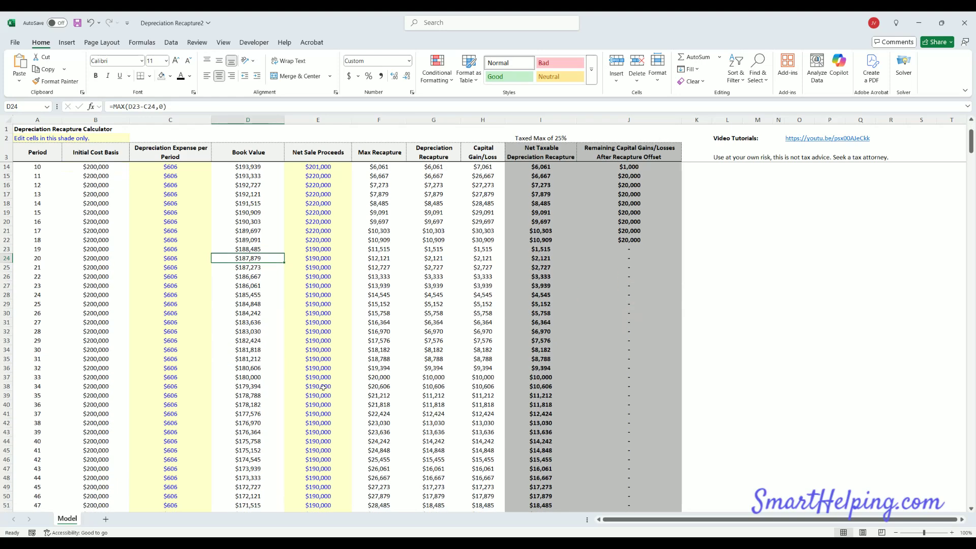
pyautogui.scroll(-8, 324, 387)
pyautogui.click(320, 248)
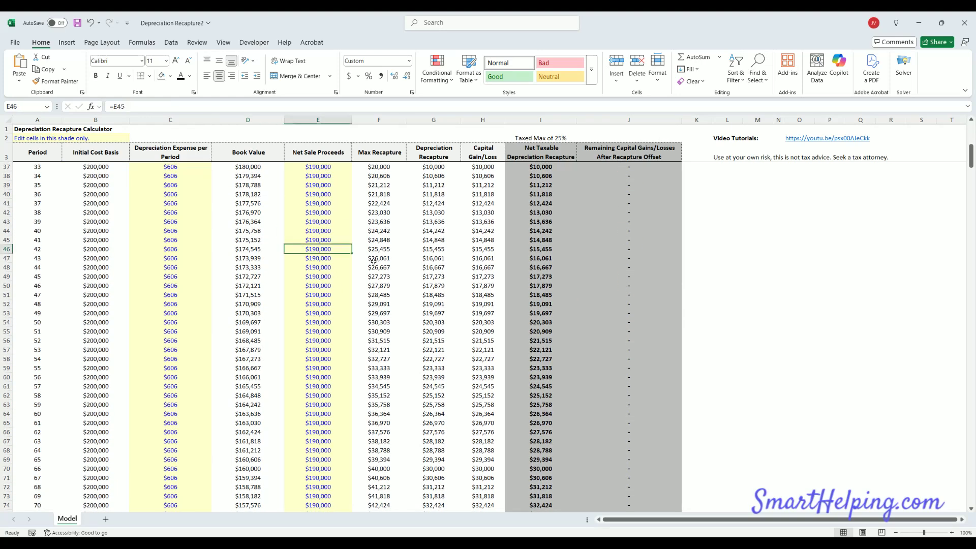
pyautogui.write('1')
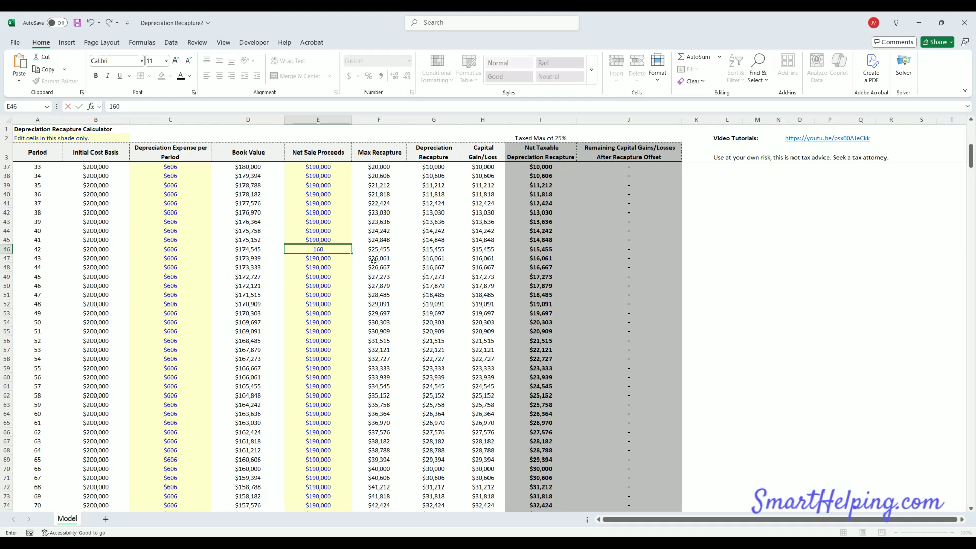
pyautogui.write('60')
pyautogui.press('Return')
# Step: Compare period 42's book value with its net sale proceeds, and trace its depreciation recapture, capital gain/loss and remaining gain/loss
pyautogui.press('Up')
pyautogui.press('Left')
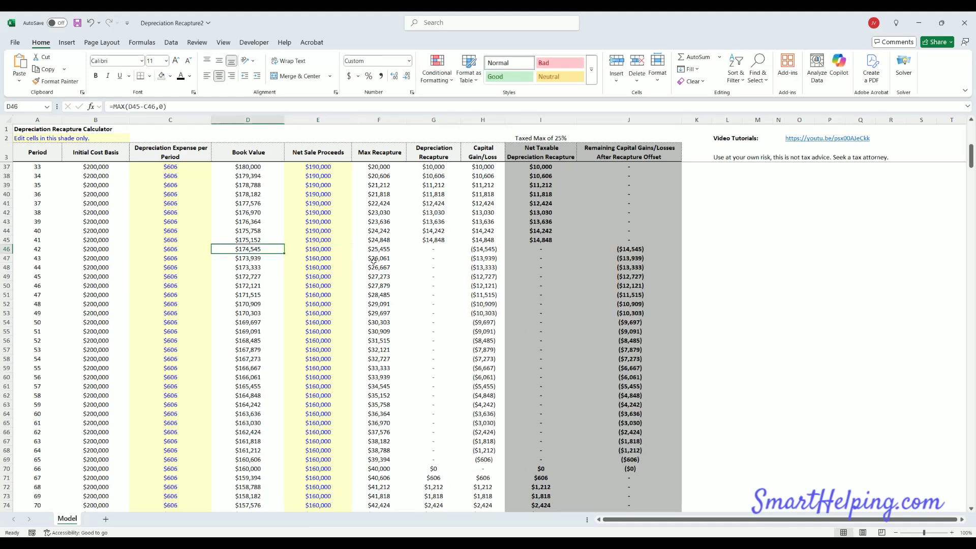
pyautogui.press('Right')
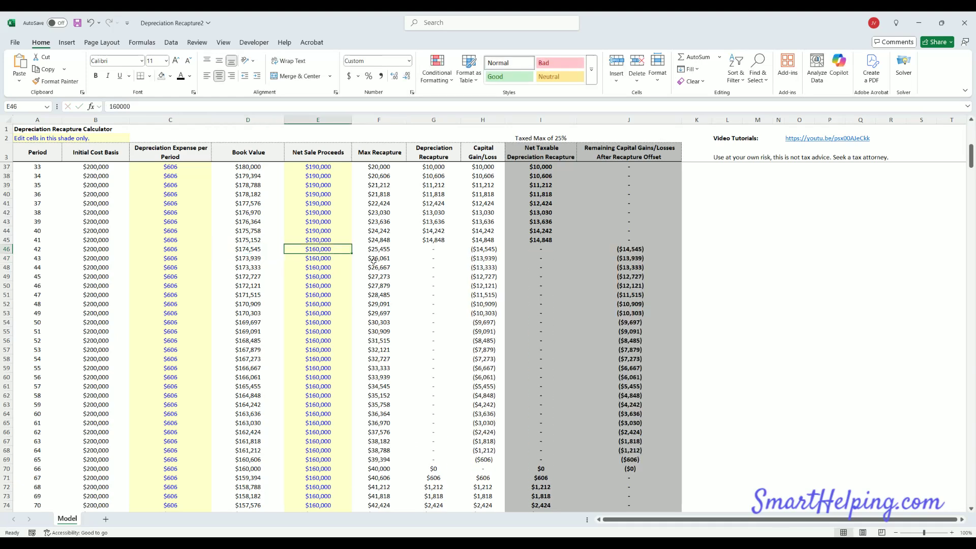
pyautogui.press('Right')
pyautogui.press('Left')
pyautogui.click(441, 250)
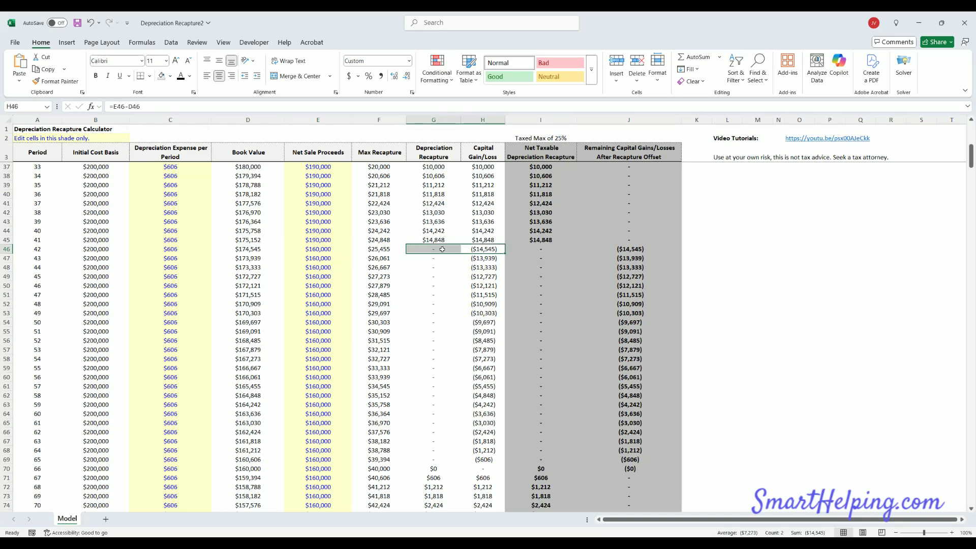
pyautogui.click(251, 249)
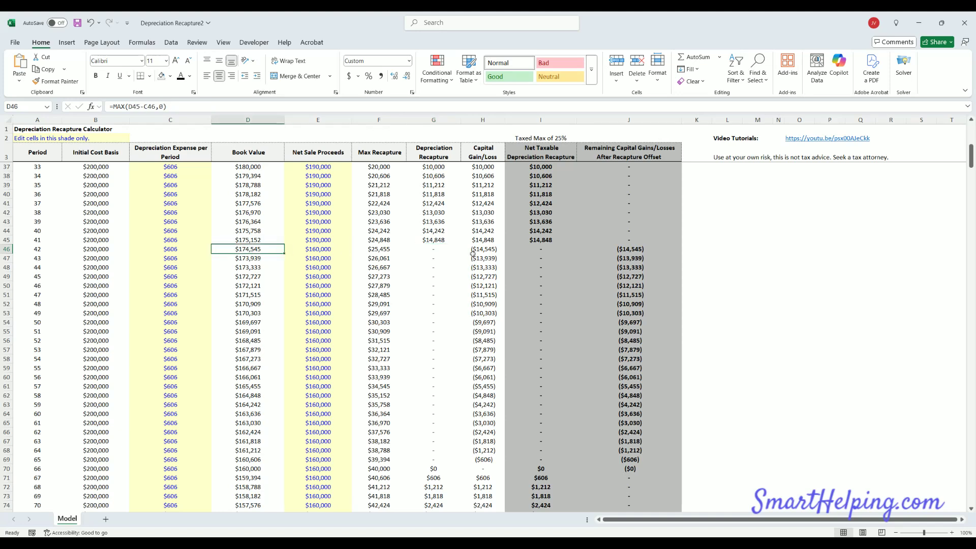
pyautogui.click(630, 248)
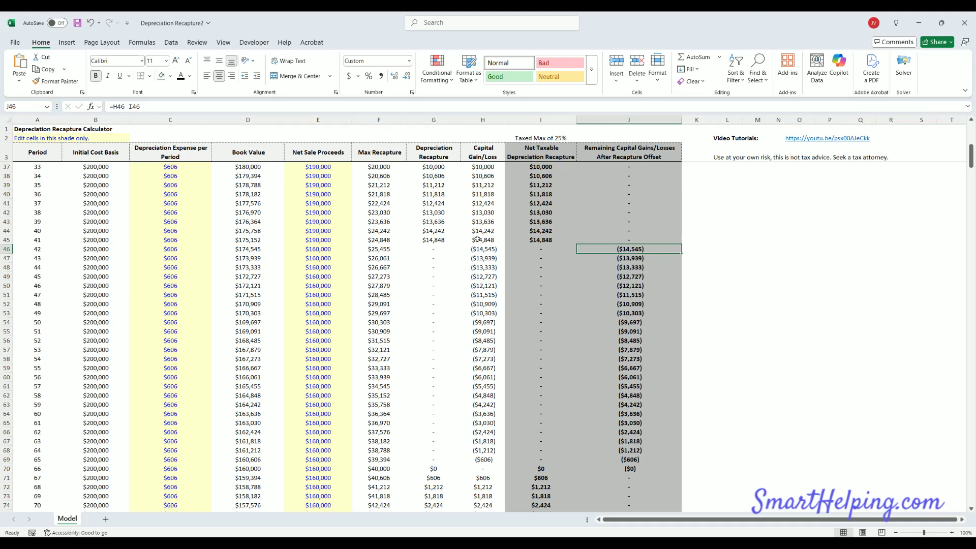
# Step: Review the editable depreciation expense per period inputs from period 1 onward
pyautogui.scroll(11, 299, 274)
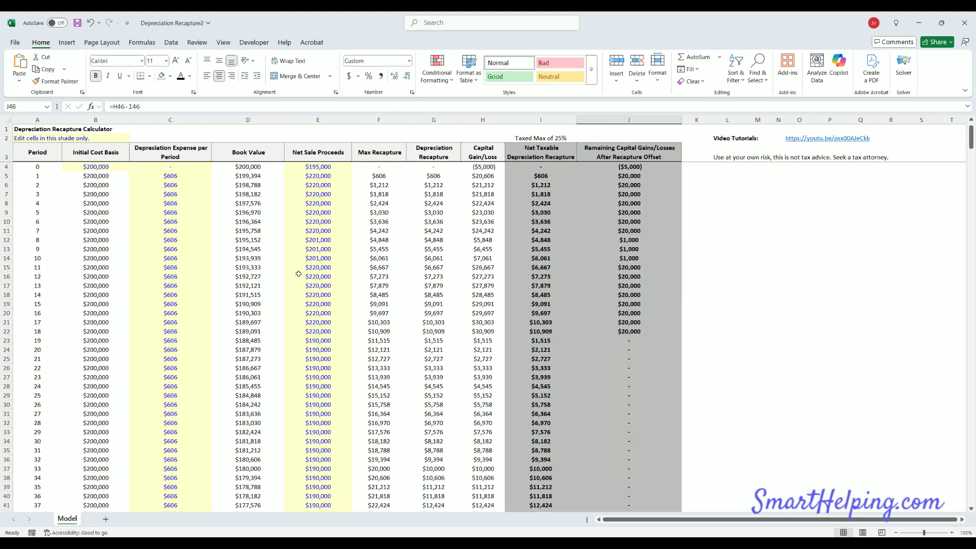
pyautogui.click(171, 176)
pyautogui.hotkey('shift', 'Down')
pyautogui.hotkey('shift', 'Down')
pyautogui.hotkey('shift', 'Down')
pyautogui.hotkey('shift', 'Down')
pyautogui.hotkey('shift', 'Down')
pyautogui.hotkey('shift', 'Down')
pyautogui.hotkey('shift', 'Down')
pyautogui.hotkey('shift', 'Down')
pyautogui.hotkey('shift', 'Down')
pyautogui.hotkey('shift', 'Down')
pyautogui.hotkey('shift', 'Down')
pyautogui.hotkey('shift', 'Down')
pyautogui.hotkey('shift', 'Down')
pyautogui.hotkey('shift', 'Down')
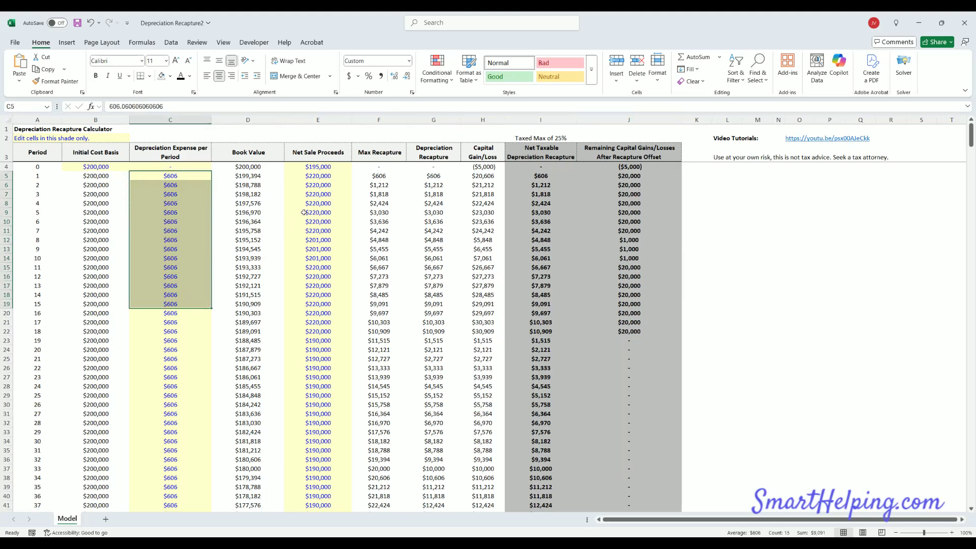
pyautogui.click(319, 167)
pyautogui.moveTo(186, 177); pyautogui.dragTo(181, 249)
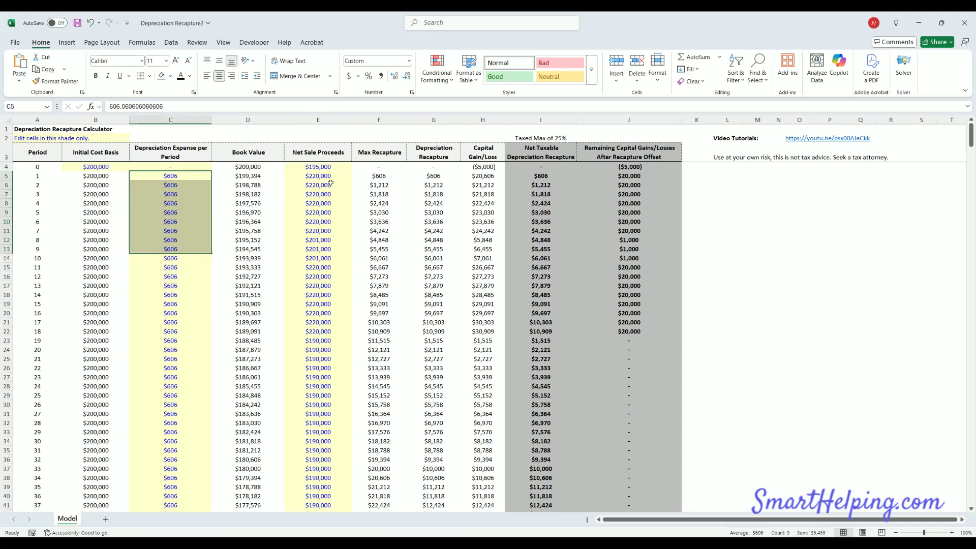
# Step: Review the net sale proceeds inputs from period 0 onward and the video tutorials link beside the model
pyautogui.moveTo(336, 169); pyautogui.dragTo(318, 401)
pyautogui.click(323, 350)
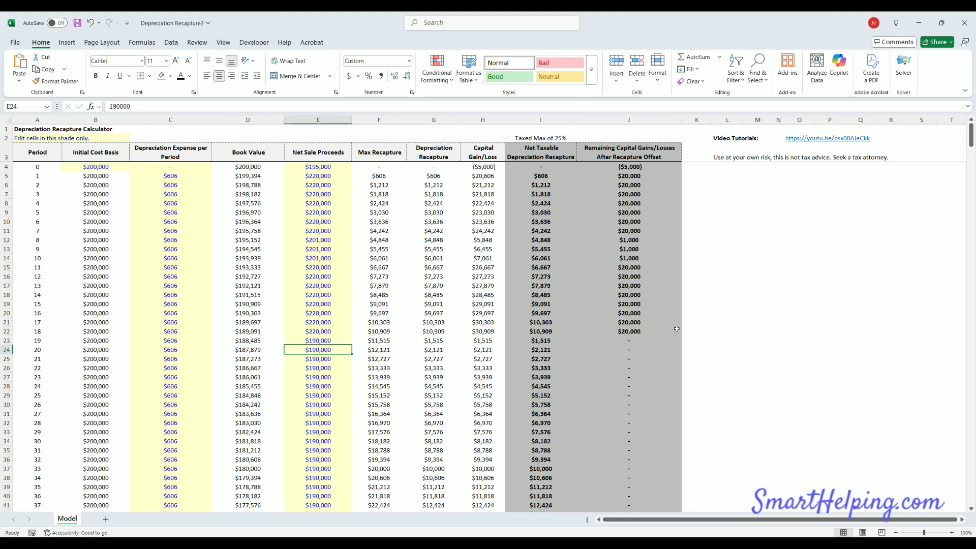
pyautogui.moveTo(727, 139); pyautogui.dragTo(866, 141)
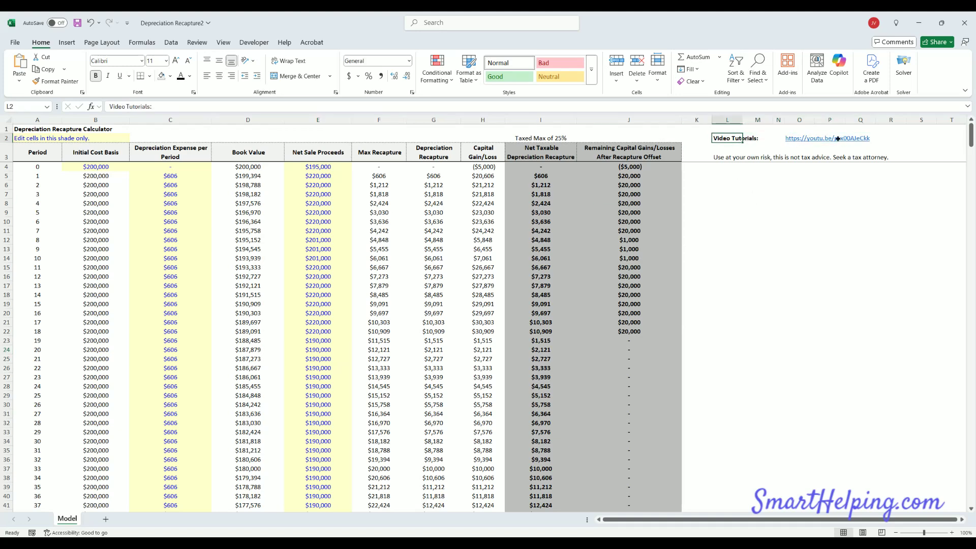
pyautogui.click(805, 287)
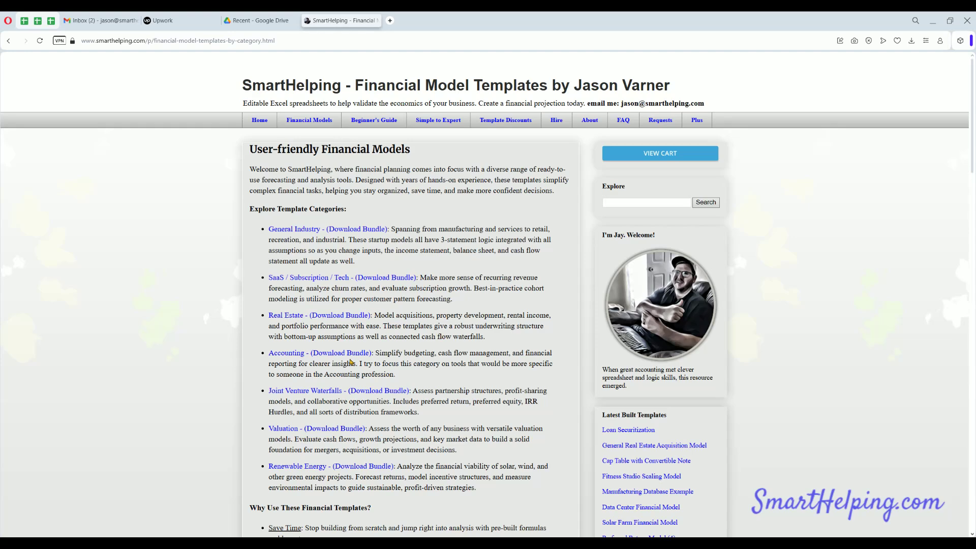
# Step: In the browser, open the Accounting template category on the SmartHelping site and find its Calculators section
pyautogui.moveTo(311, 362); pyautogui.dragTo(310, 356)
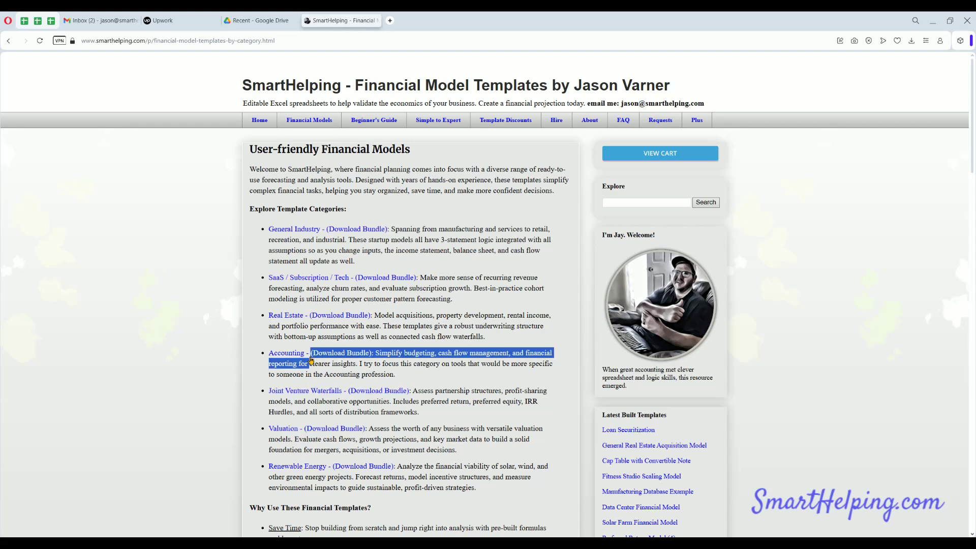
pyautogui.click(311, 354)
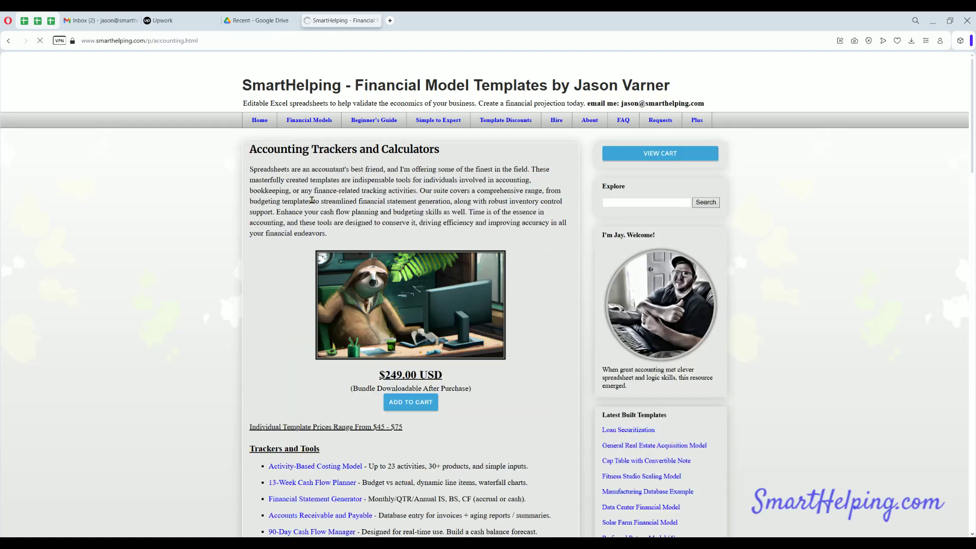
pyautogui.scroll(-10, 377, 301)
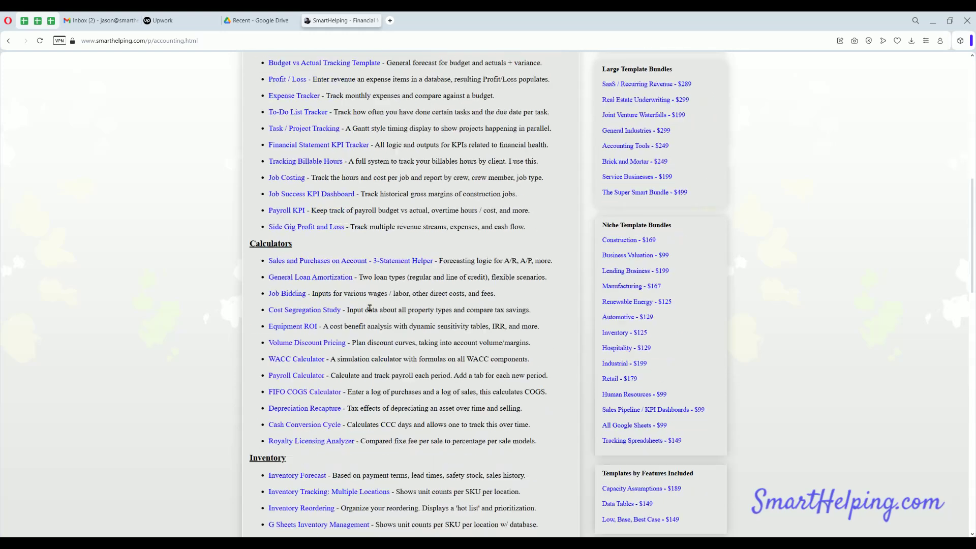
# Step: Open the Depreciation Recapture template page from the Calculators list
pyautogui.moveTo(257, 220); pyautogui.dragTo(288, 221)
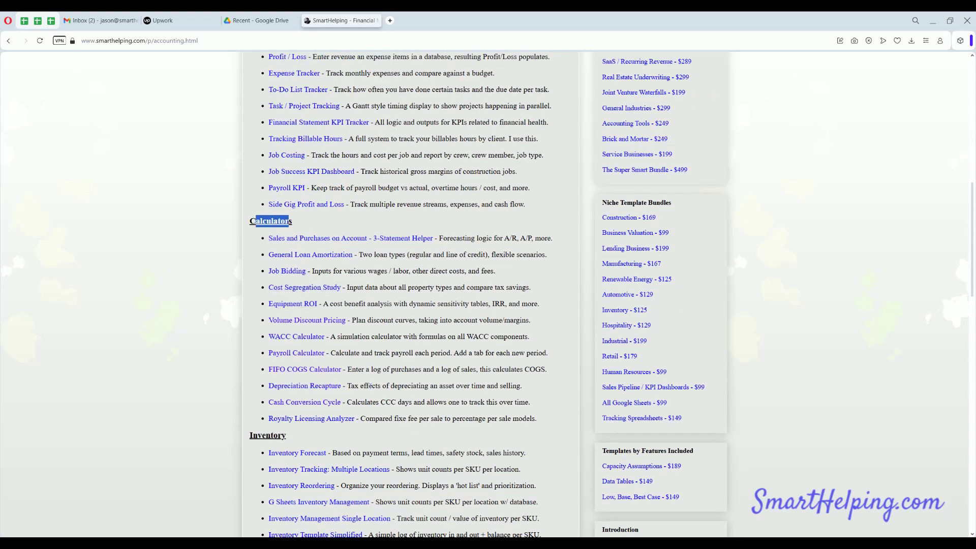
pyautogui.click(468, 388)
pyautogui.moveTo(487, 387); pyautogui.dragTo(349, 389)
pyautogui.click(324, 388)
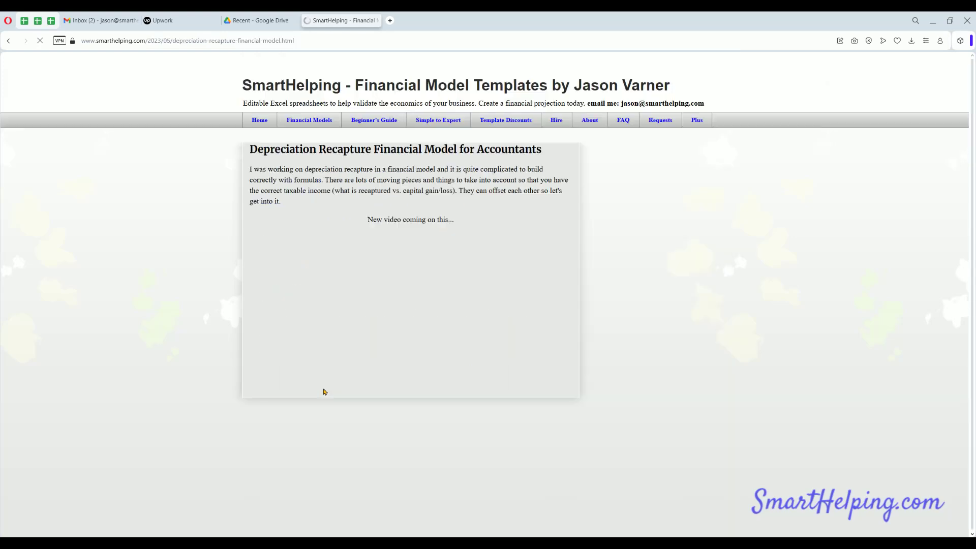
# Step: Review the Depreciation Recapture template page, including its video, price, spreadsheet preview and tax explanation
pyautogui.scroll(-3, 245, 368)
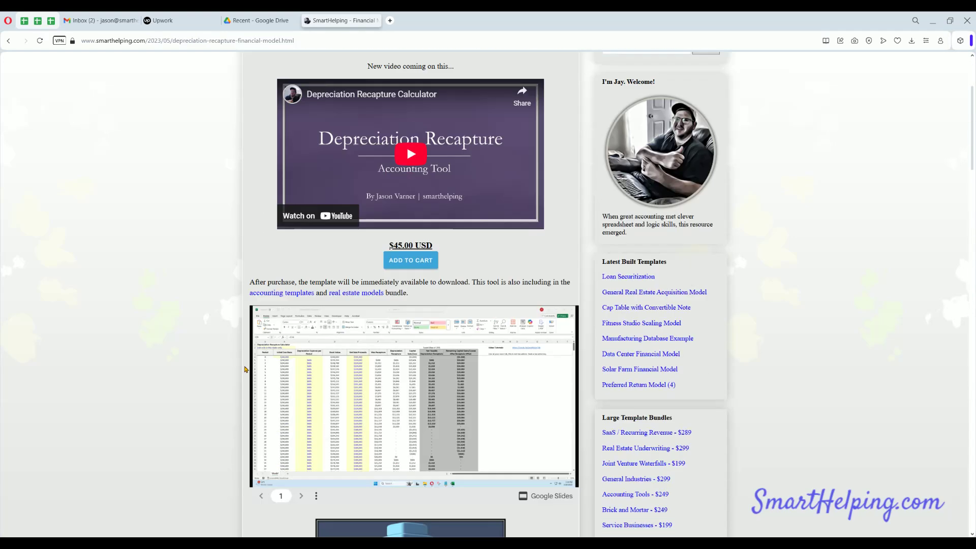
pyautogui.scroll(-3, 348, 363)
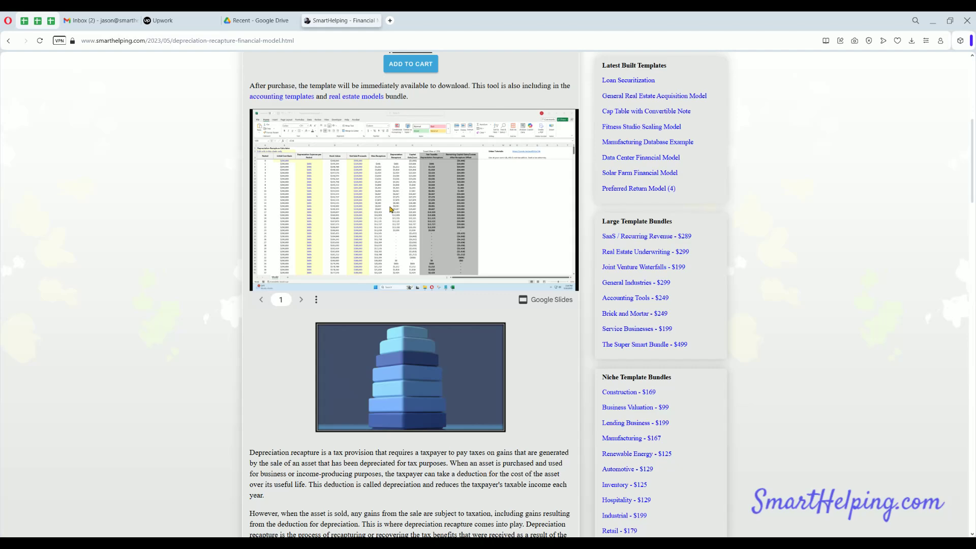
pyautogui.scroll(-10, 214, 242)
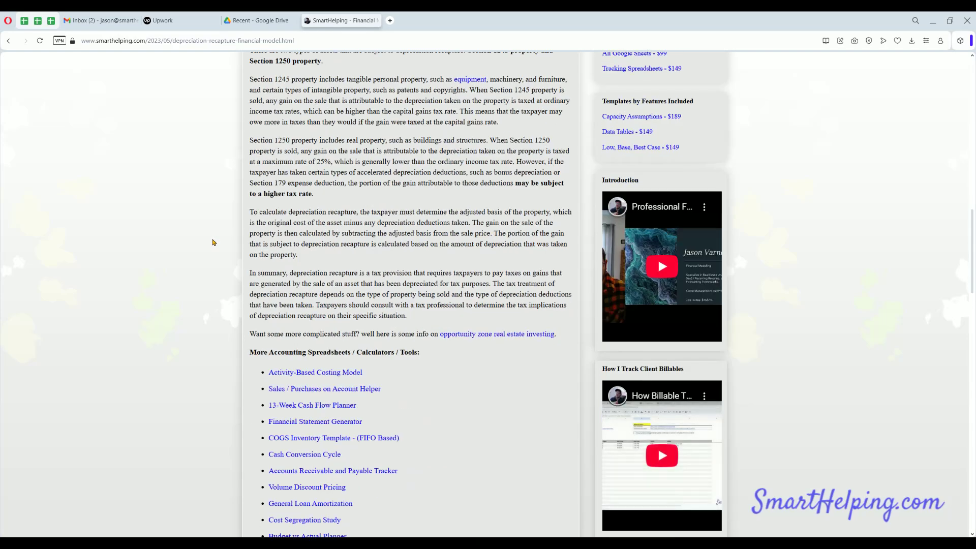
pyautogui.scroll(8, 214, 243)
pyautogui.scroll(8, 213, 243)
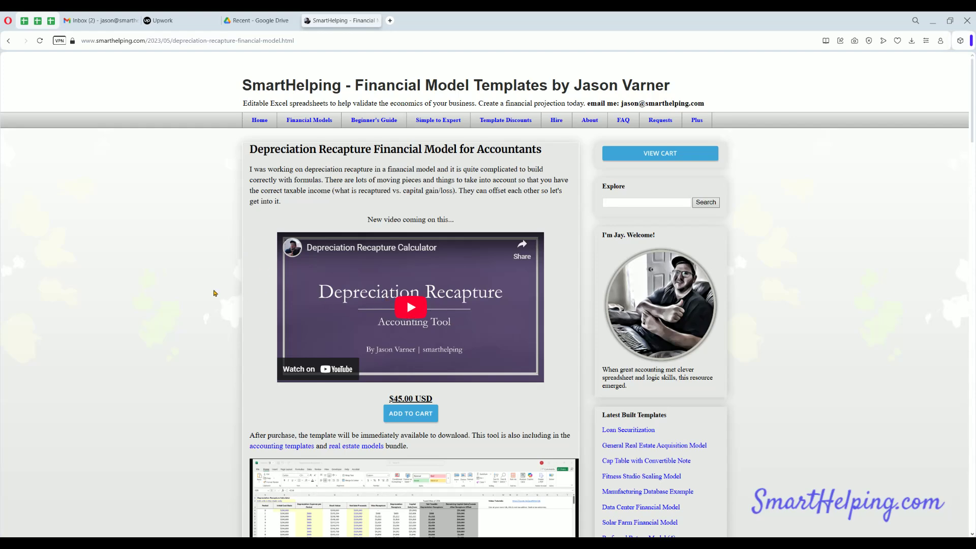
pyautogui.scroll(-3, 214, 293)
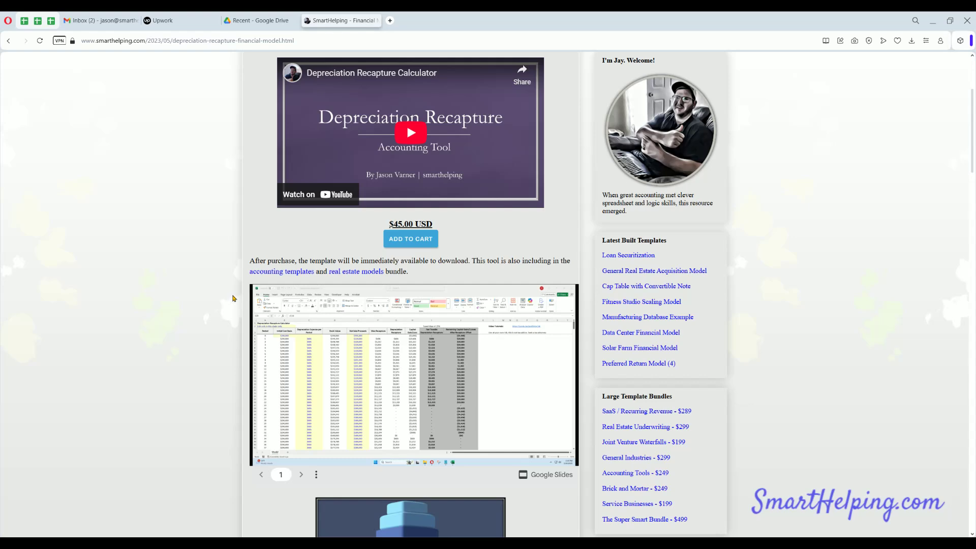
pyautogui.scroll(3, 299, 226)
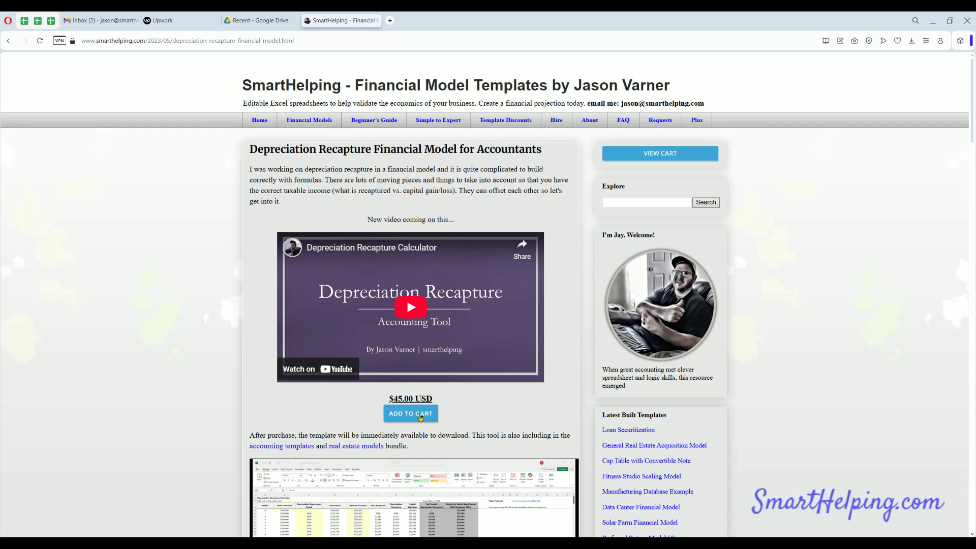
# Step: Open the accounting templates bundle page from the product description and review its price and included templates
pyautogui.click(280, 446)
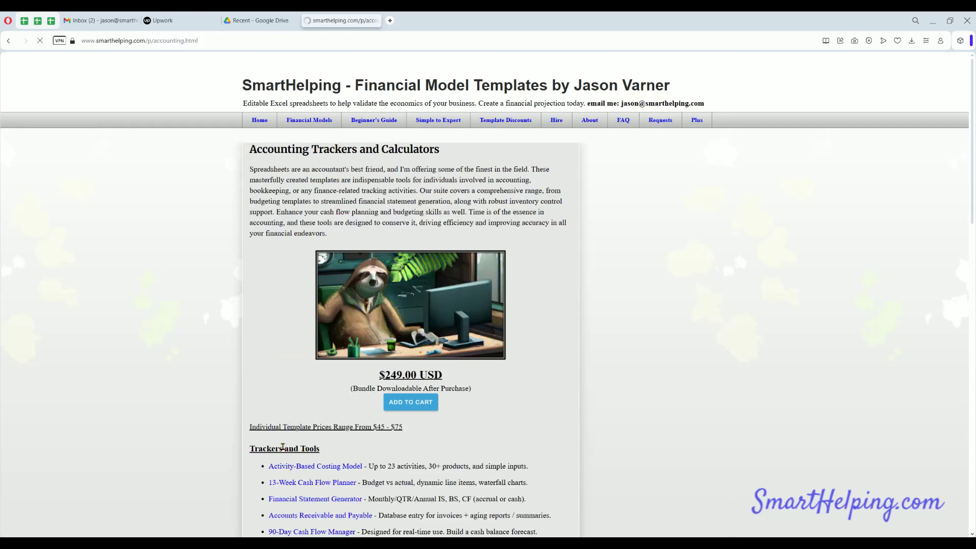
pyautogui.moveTo(385, 378); pyautogui.dragTo(417, 377)
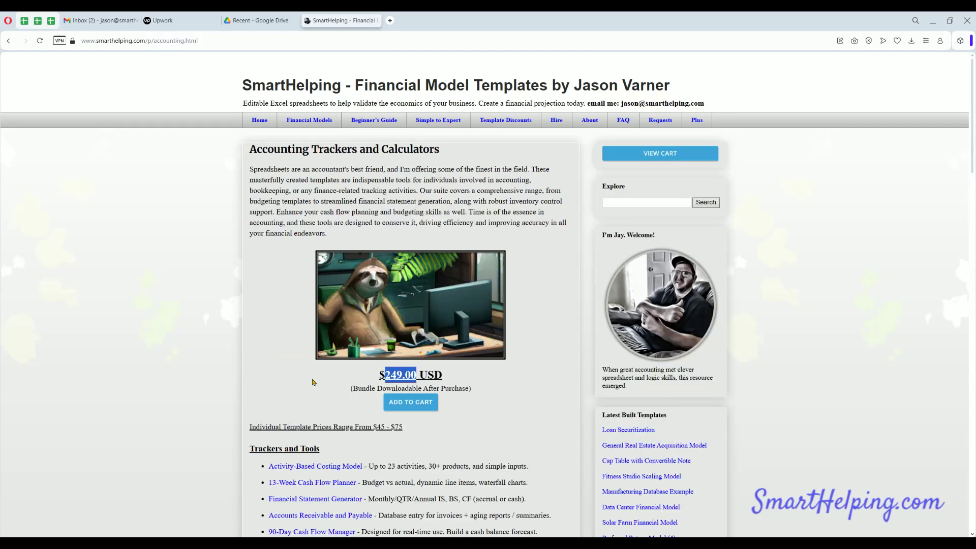
pyautogui.scroll(-3, 314, 381)
pyautogui.scroll(-4, 314, 382)
pyautogui.scroll(8, 319, 377)
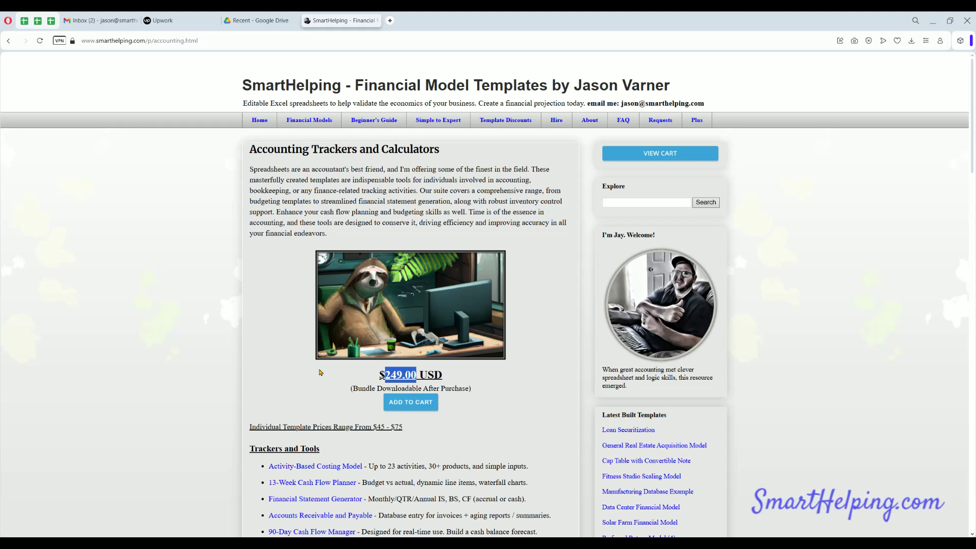
pyautogui.click(393, 375)
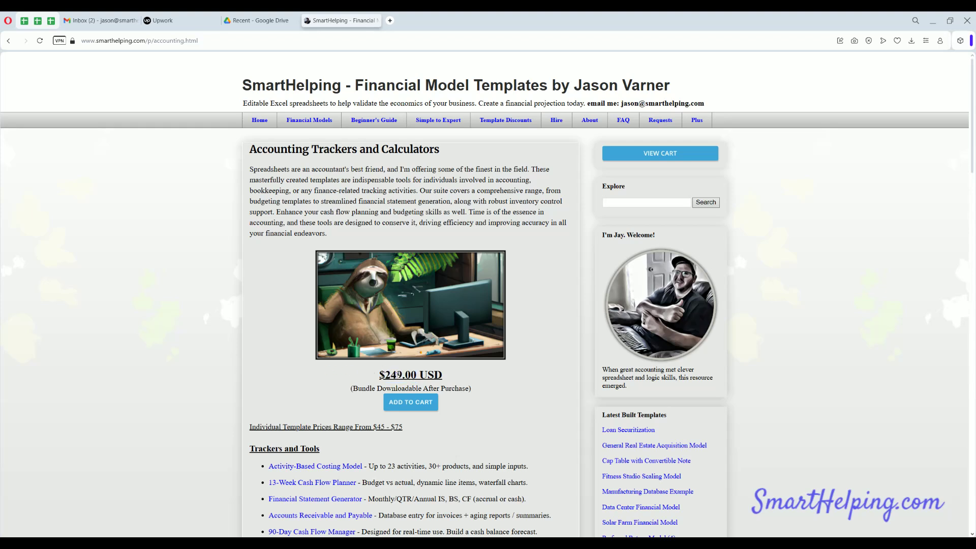
# Step: Open the site's Financial Models page and look through the industry-specific templates
pyautogui.click(320, 124)
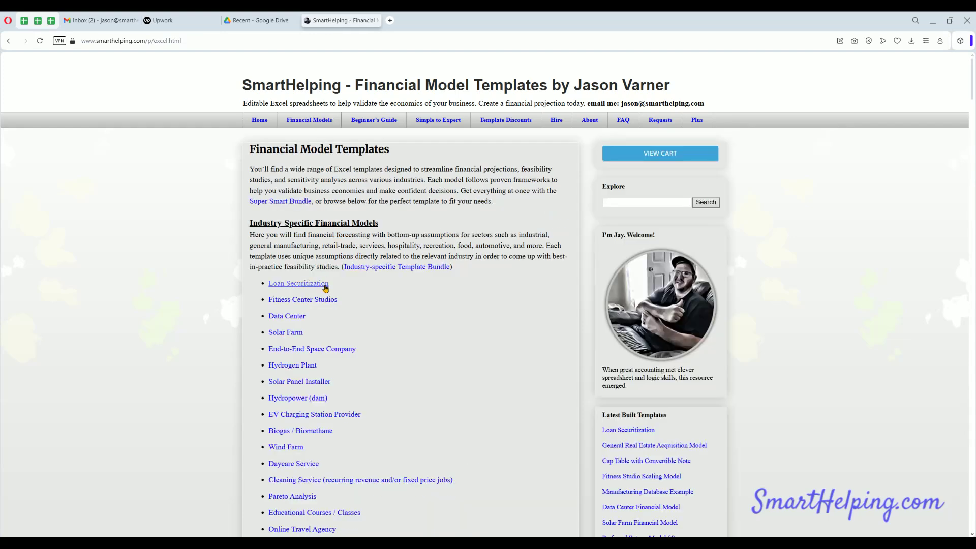
pyautogui.scroll(-3, 322, 284)
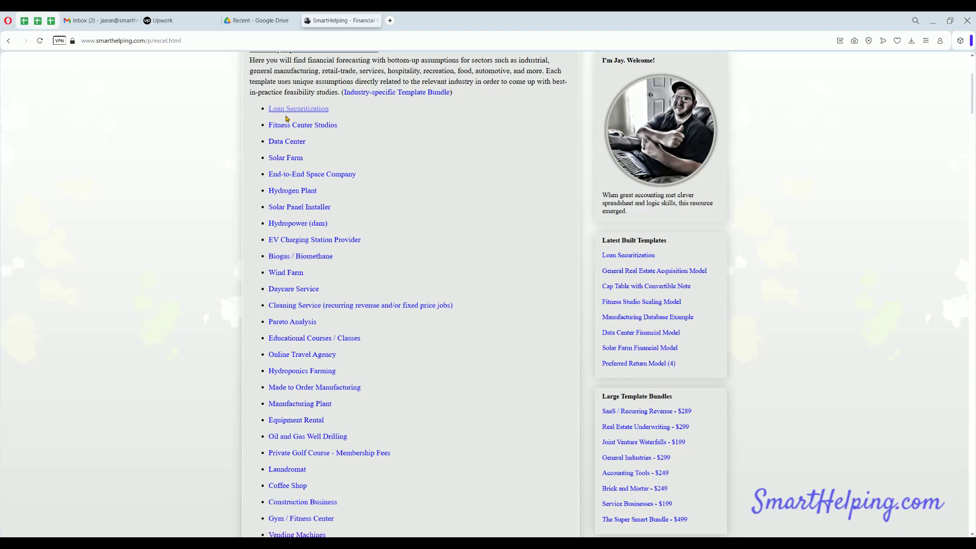
# Step: Look through the Financial Models page's remaining categories, covering industry-specific, SaaS, real estate, joint venture, valuation, accounting and HR templates
pyautogui.scroll(-12, 275, 261)
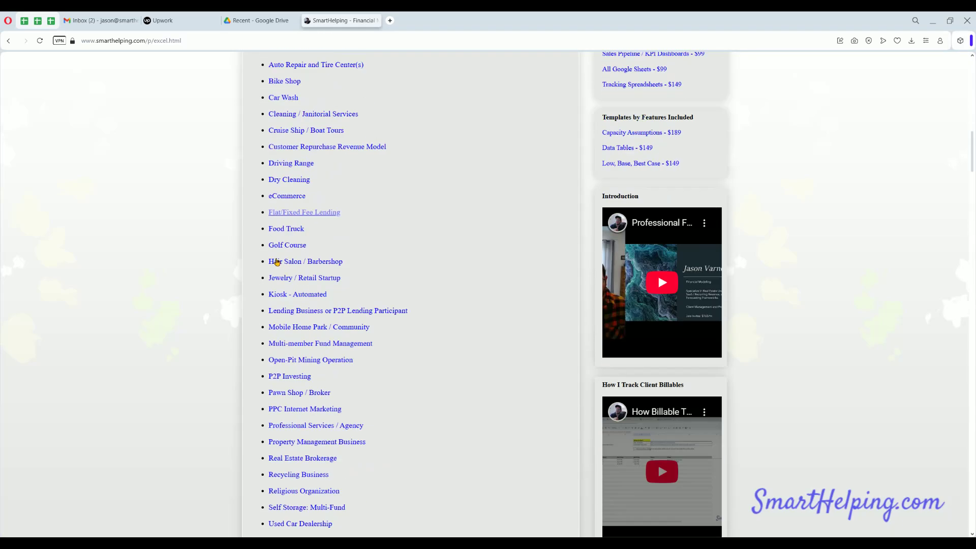
pyautogui.scroll(-7, 278, 261)
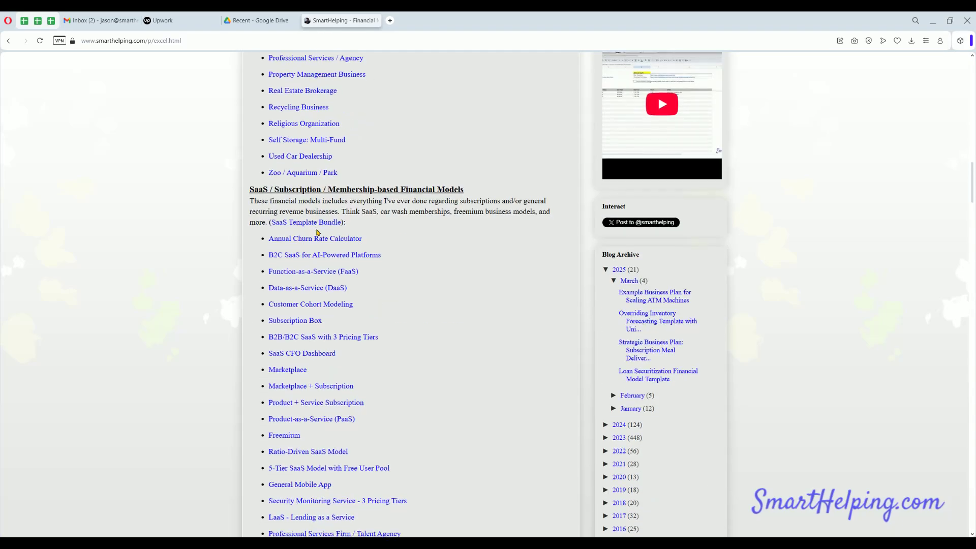
pyautogui.scroll(-3, 318, 232)
pyautogui.scroll(3, 298, 152)
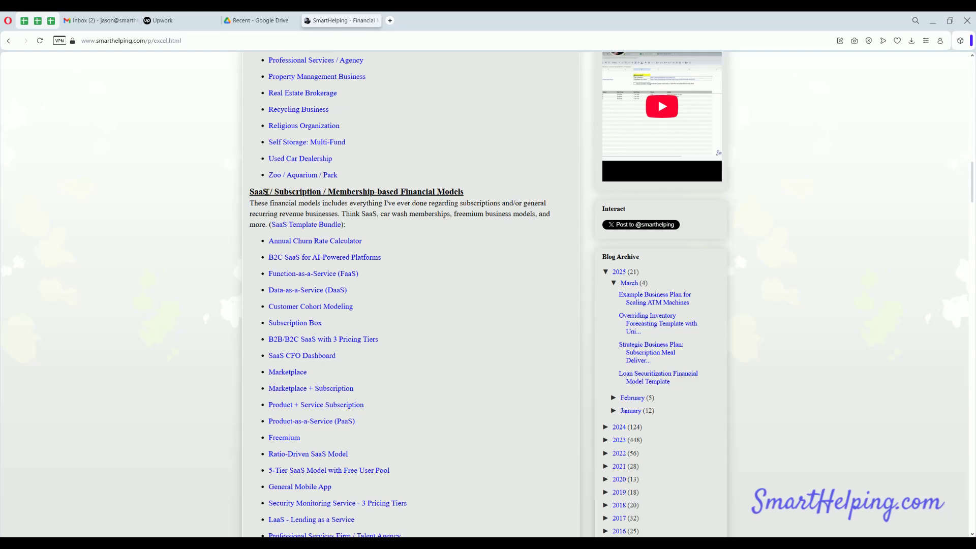
pyautogui.scroll(-9, 299, 260)
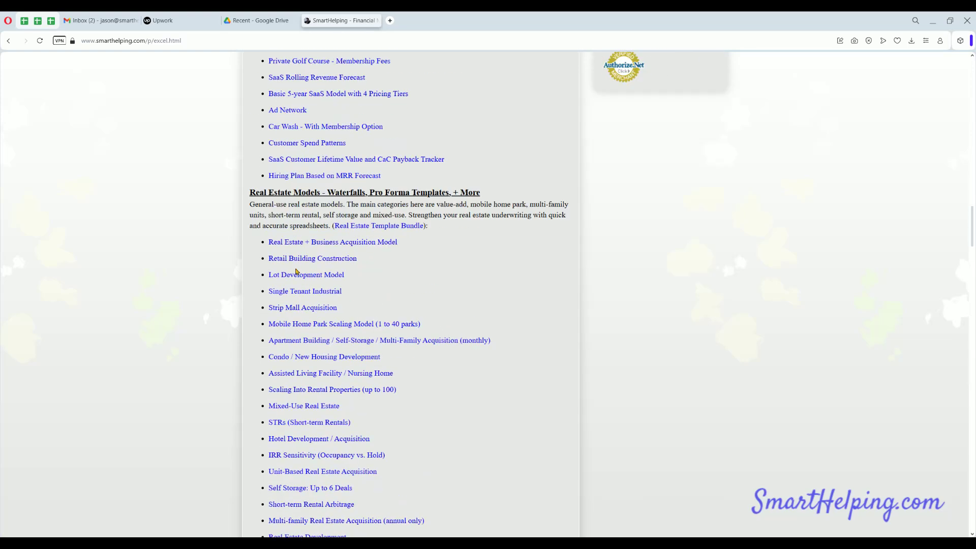
pyautogui.scroll(-3, 297, 272)
pyautogui.scroll(-6, 299, 243)
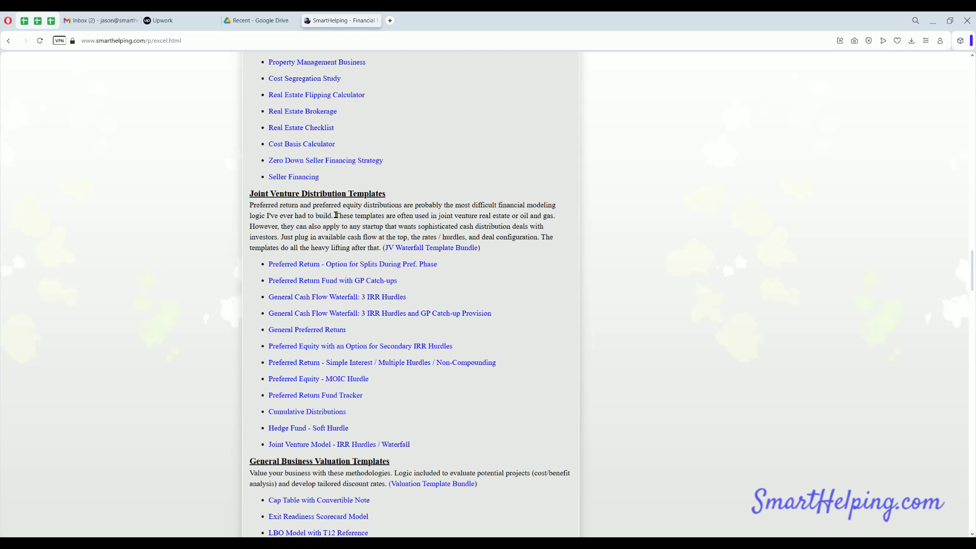
pyautogui.scroll(-3, 336, 215)
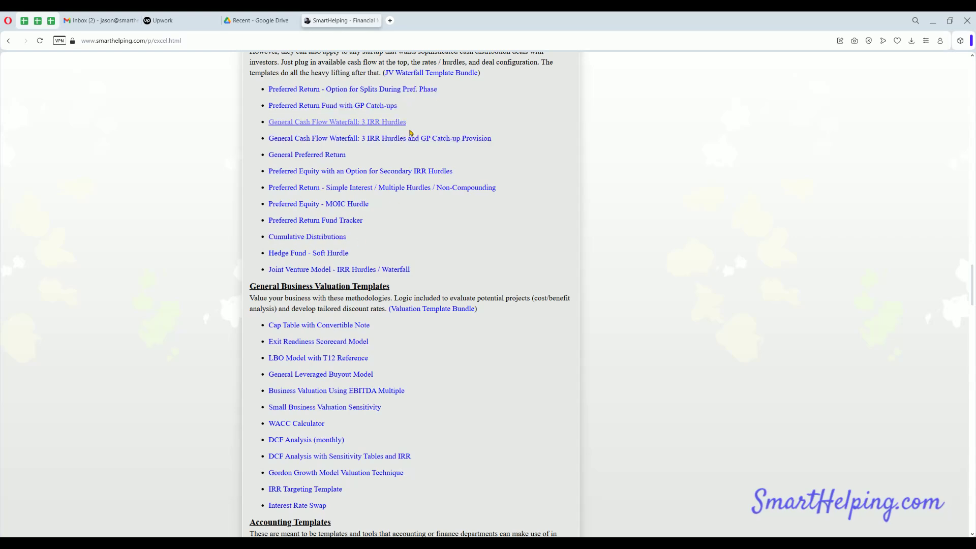
pyautogui.scroll(-3, 328, 247)
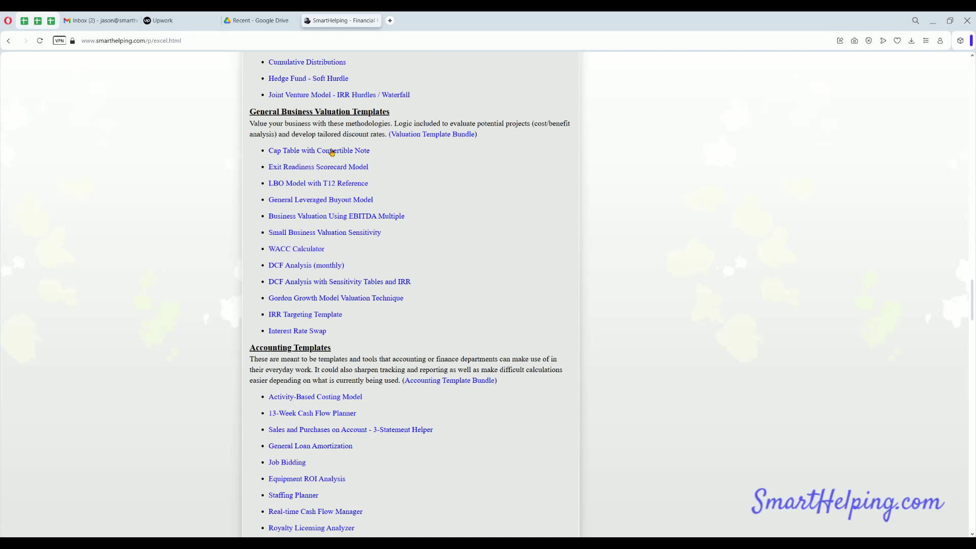
pyautogui.scroll(-3, 316, 282)
pyautogui.scroll(-3, 316, 280)
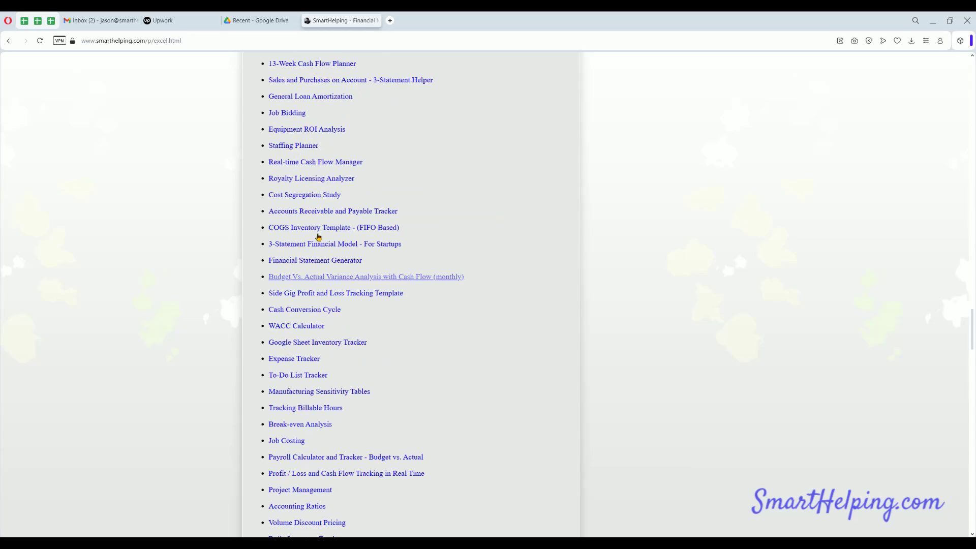
pyautogui.scroll(-6, 292, 241)
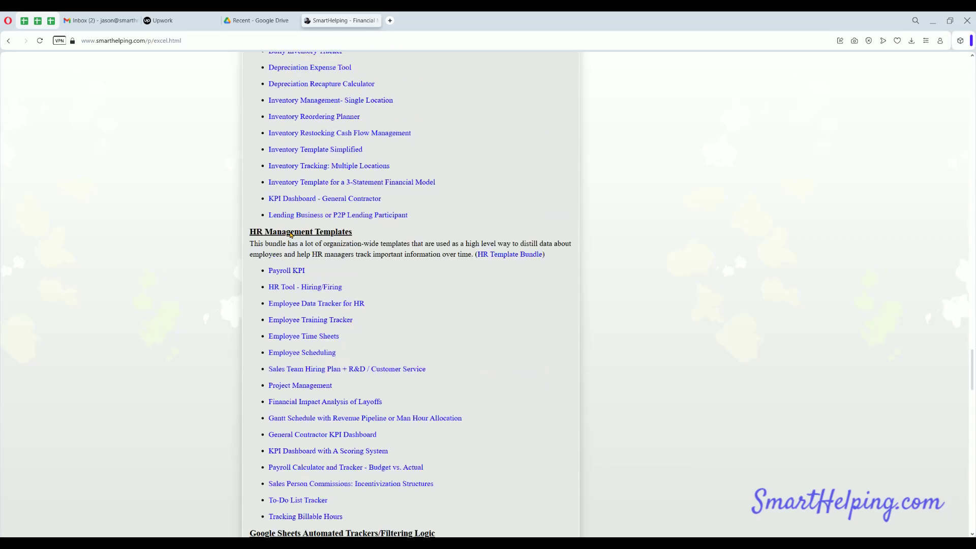
# Step: Open the site's Hire page and review the hourly fee, the services offered and the billable time terms
pyautogui.scroll(20, 300, 260)
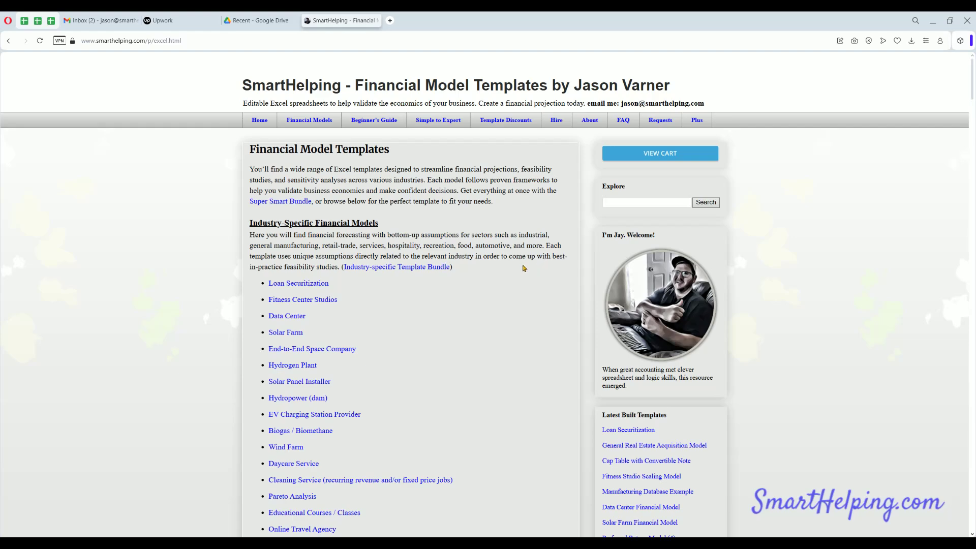
pyautogui.click(556, 122)
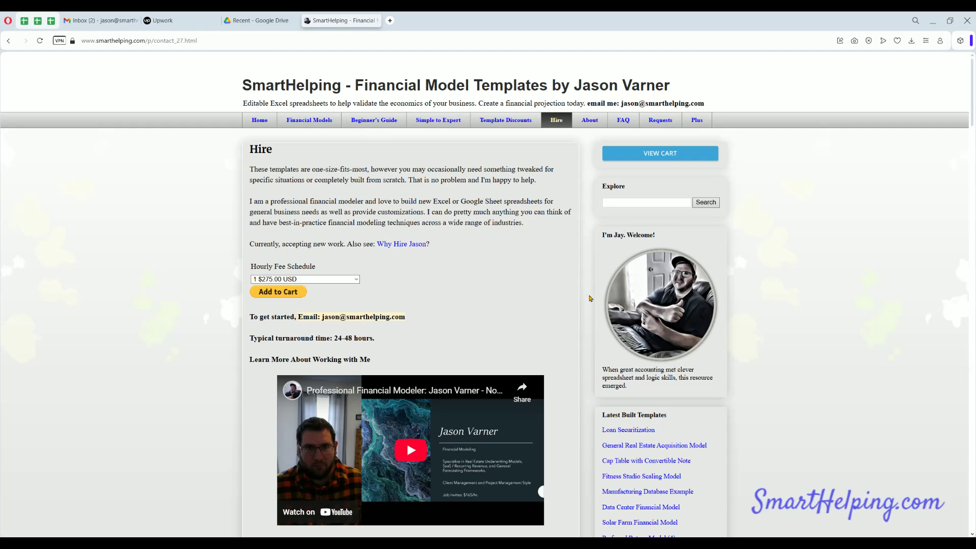
pyautogui.scroll(-3, 574, 259)
pyautogui.scroll(-3, 590, 298)
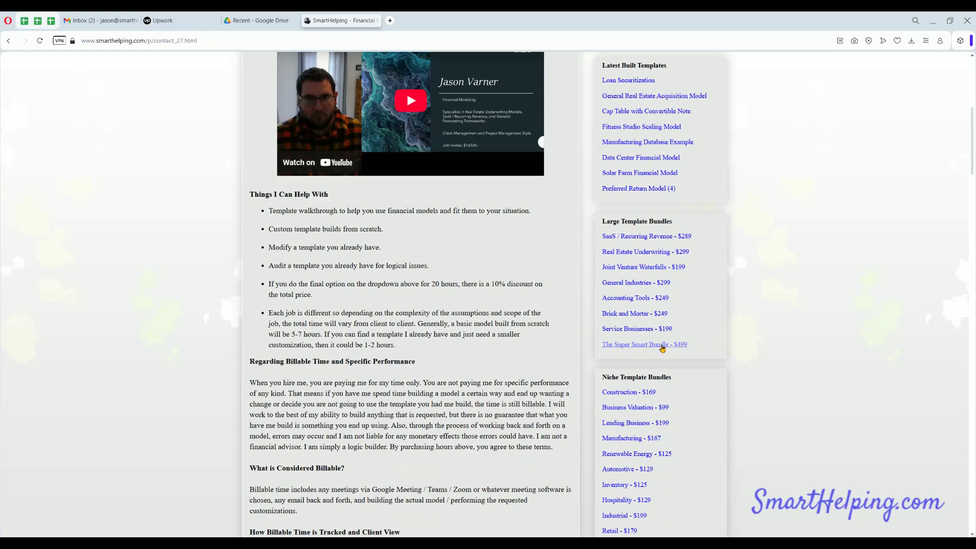
# Step: Open The Super Smart Bundle page from the large template bundles and highlight its price
pyautogui.click(662, 348)
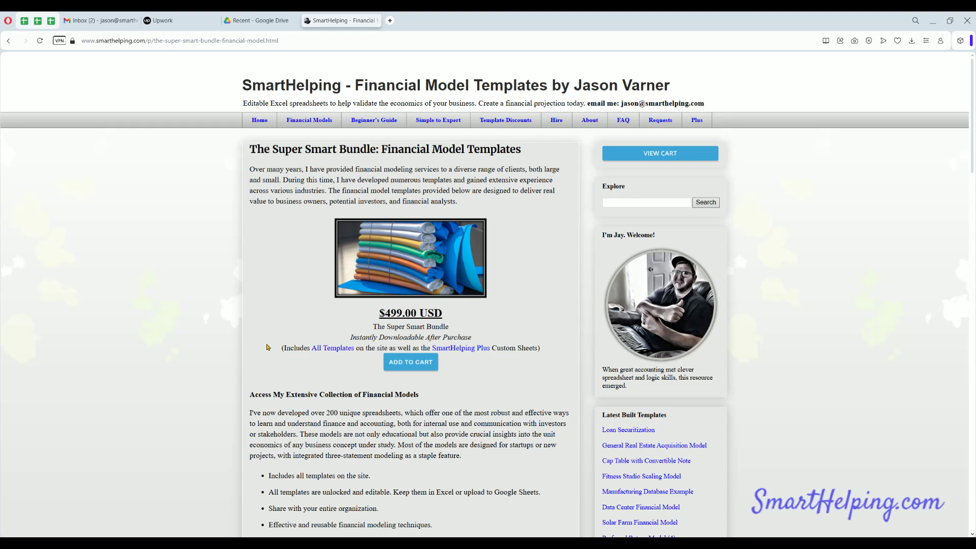
pyautogui.moveTo(441, 313); pyautogui.dragTo(379, 314)
pyautogui.click(382, 362)
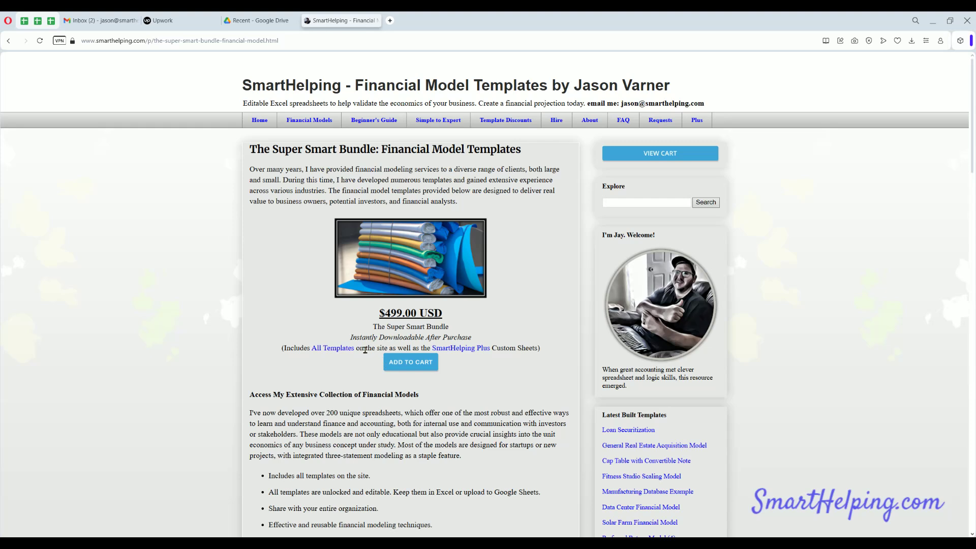